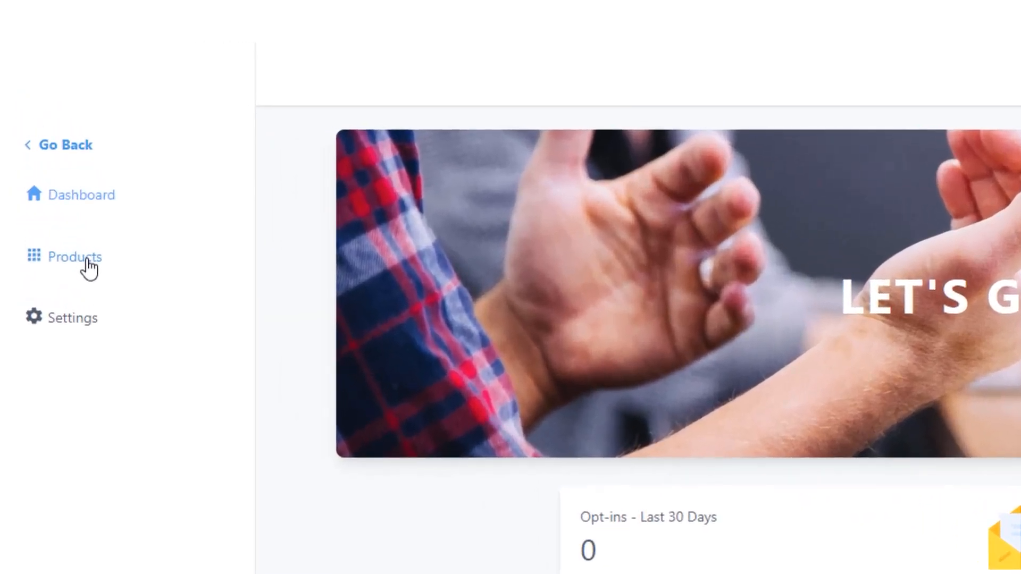
Step: Go to the offers of the products area and start creating a new offer
click(88, 269)
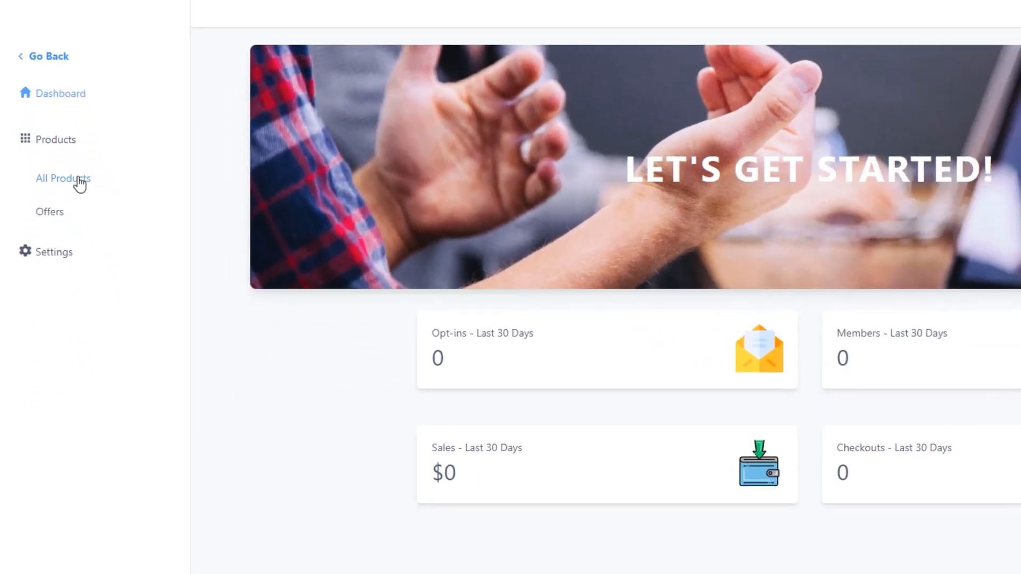
click(88, 307)
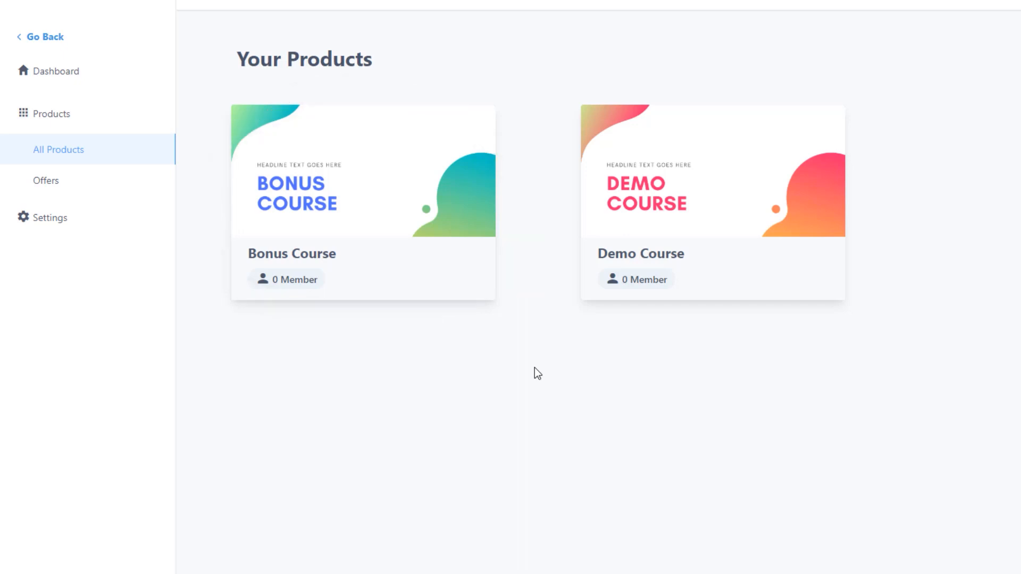
click(66, 182)
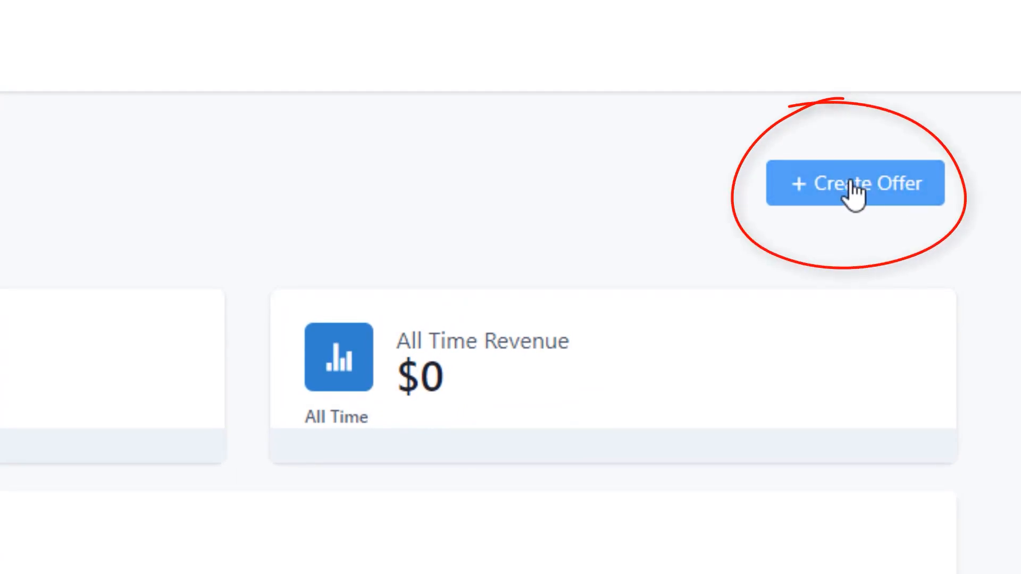
click(851, 186)
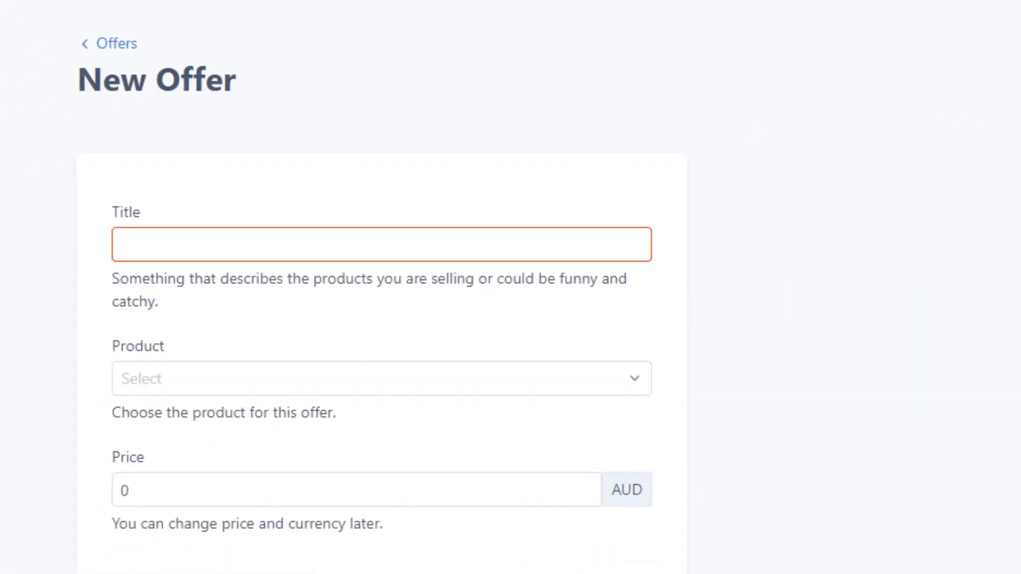
Step: Create an offer titled "Demo Offer" for the Demo Course product with a price of 0
click(626, 222)
text(Demo Offer)
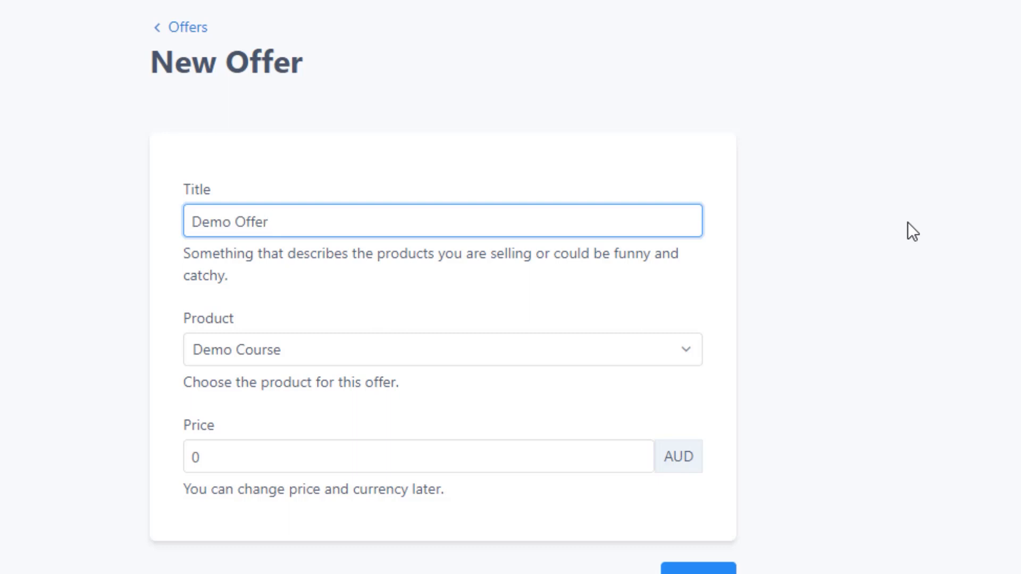
click(607, 349)
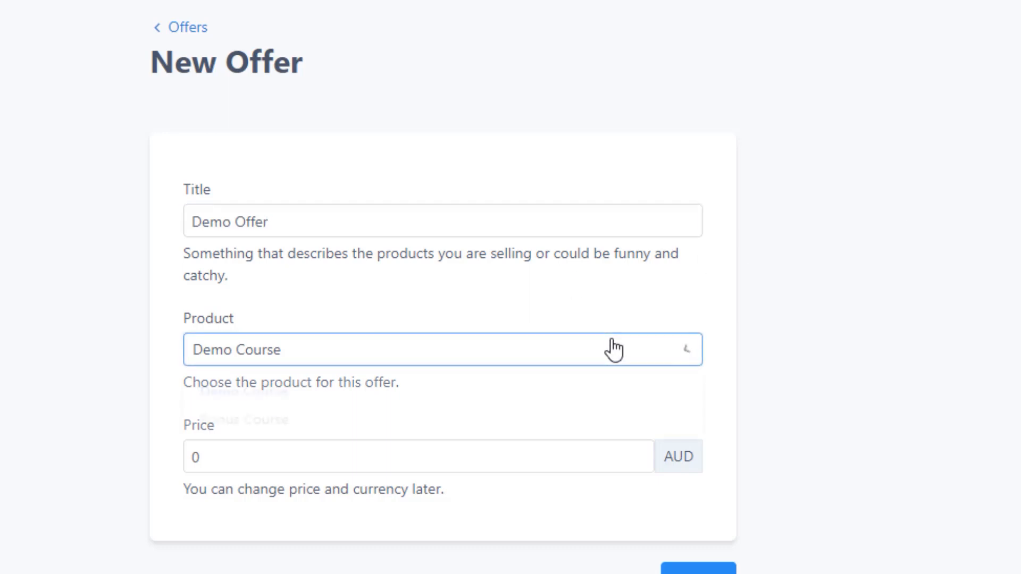
click(502, 407)
click(406, 458)
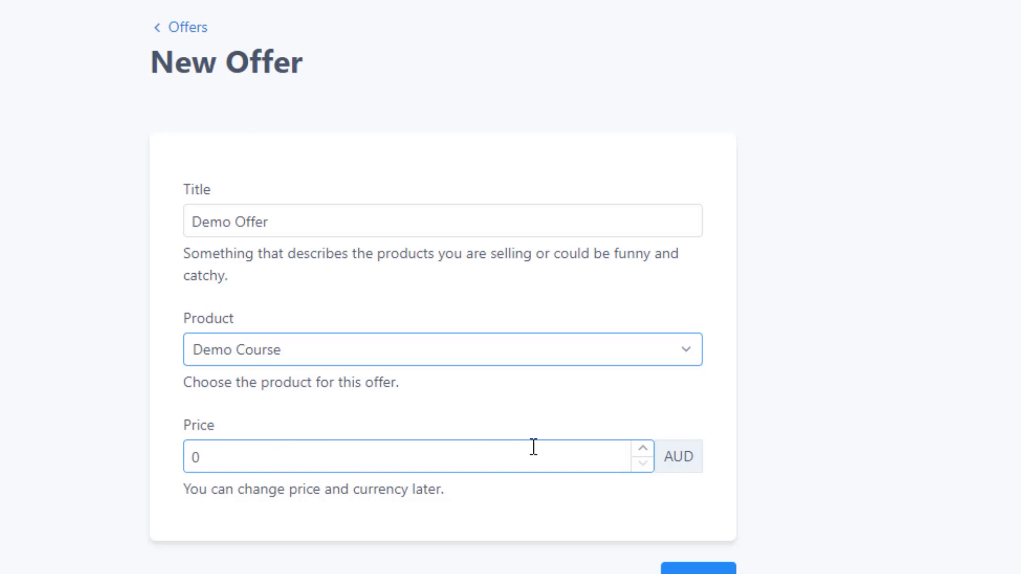
click(677, 454)
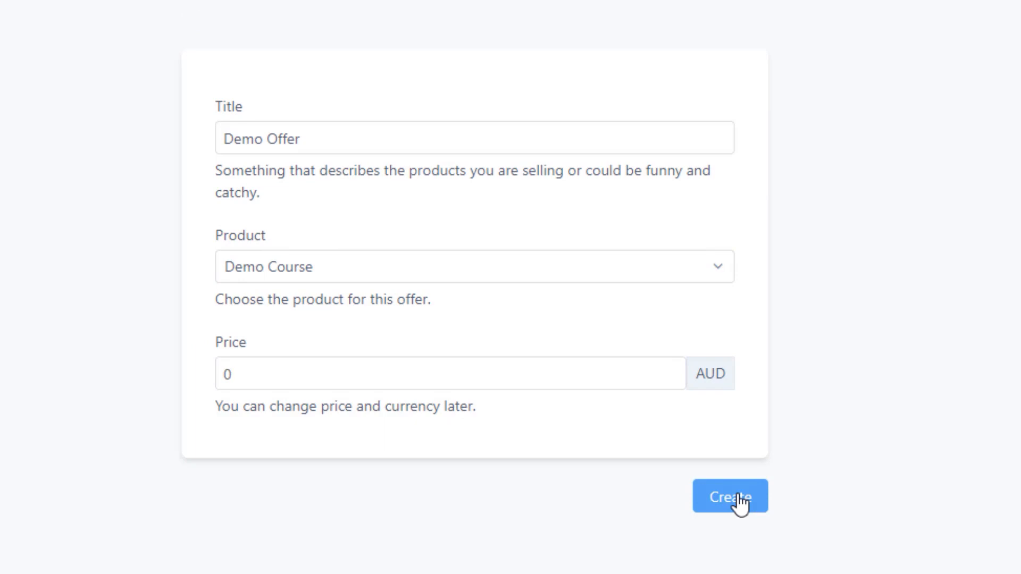
click(739, 500)
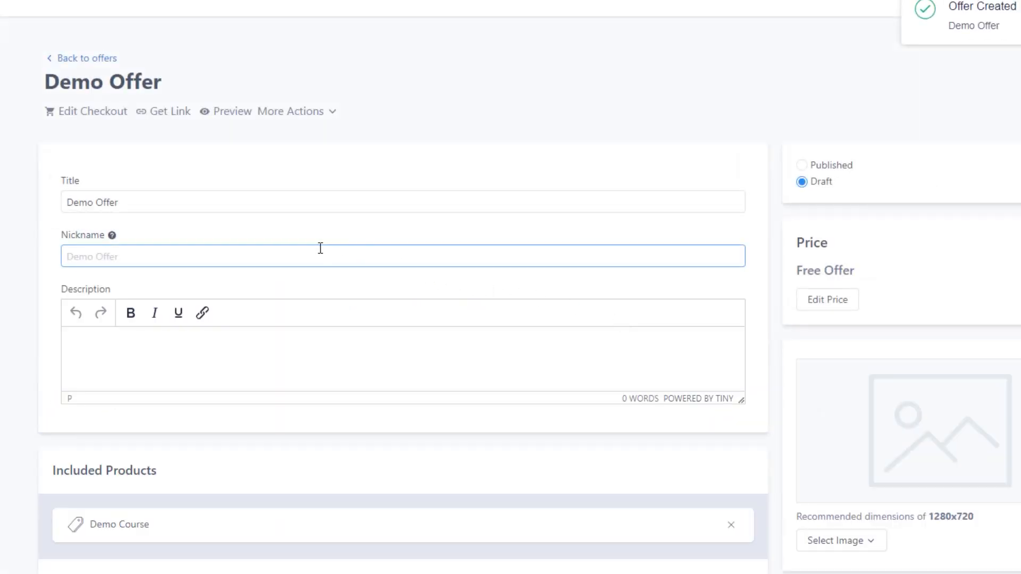
click(279, 206)
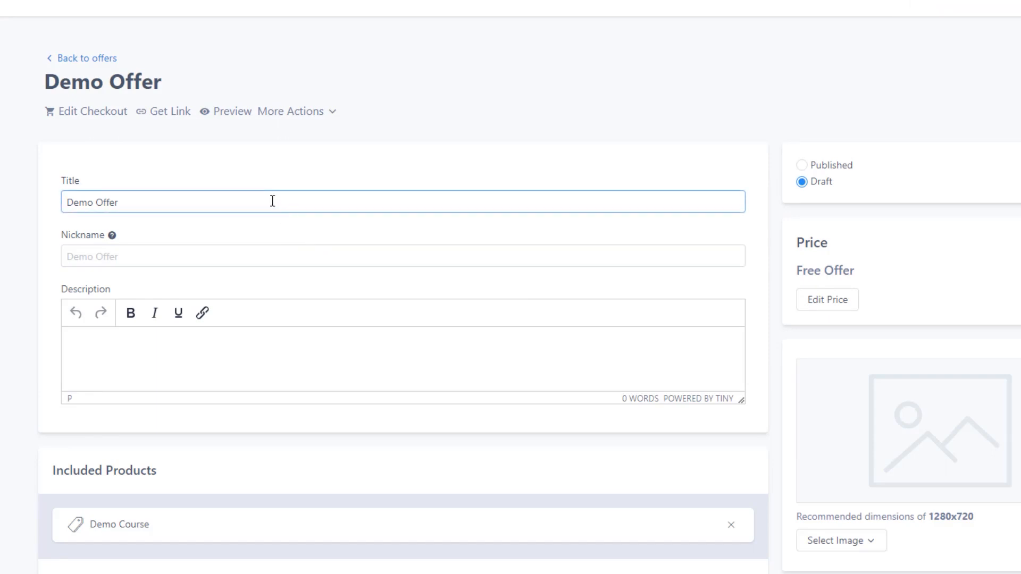
click(238, 258)
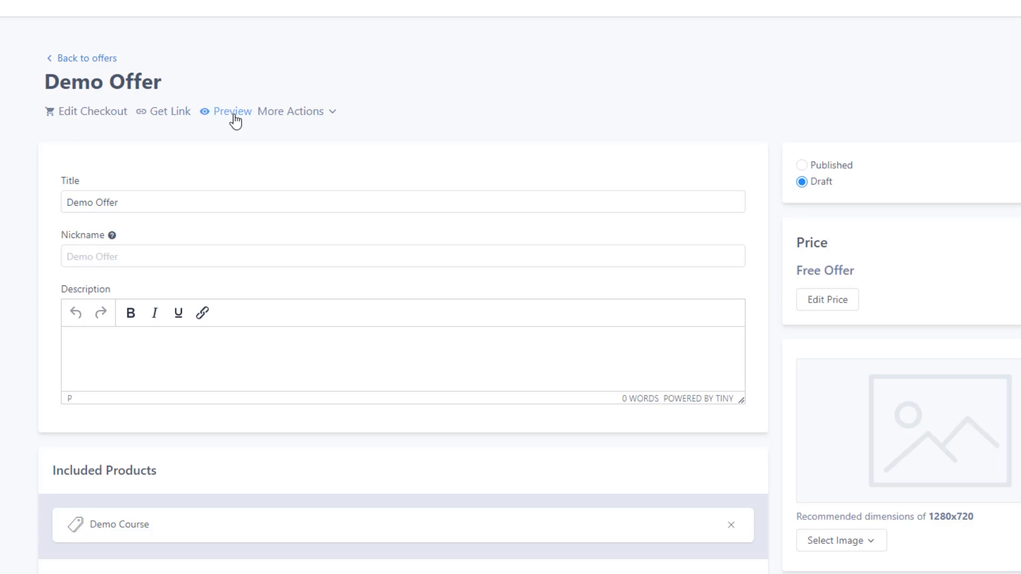
click(306, 117)
click(383, 130)
click(140, 203)
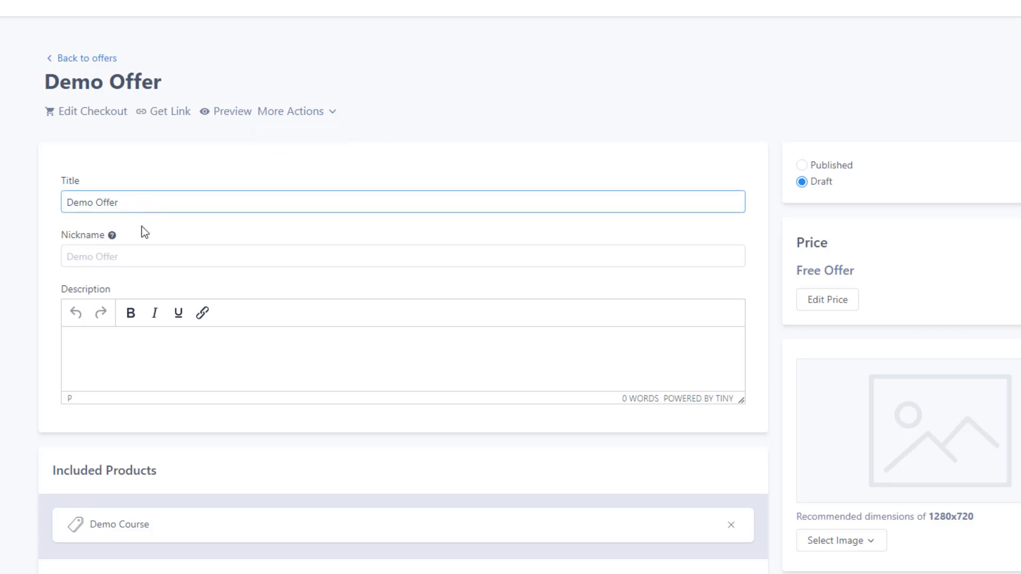
Step: Set the offer's nickname to "Free version of Demo Offer"
mouse_move(115, 238)
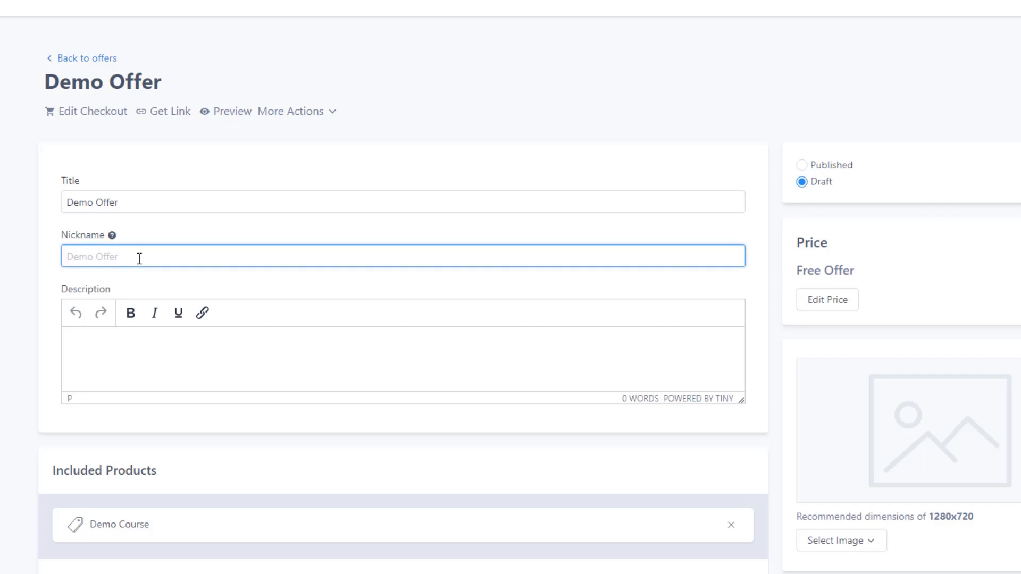
text(Free version of Demo Offer)
Step: Enter the offer description "This is the description of this offer."
click(227, 347)
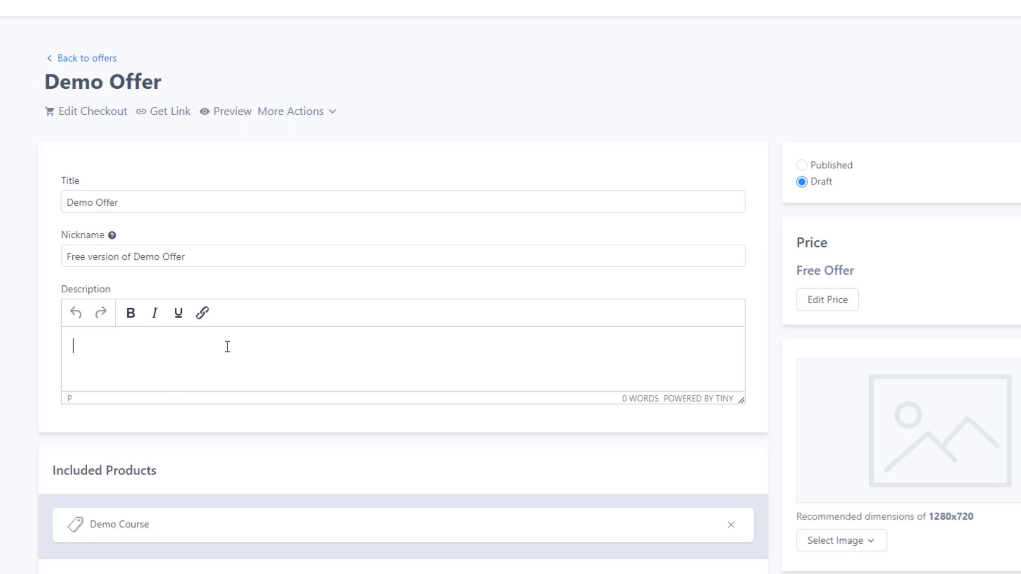
text(This is the description o)
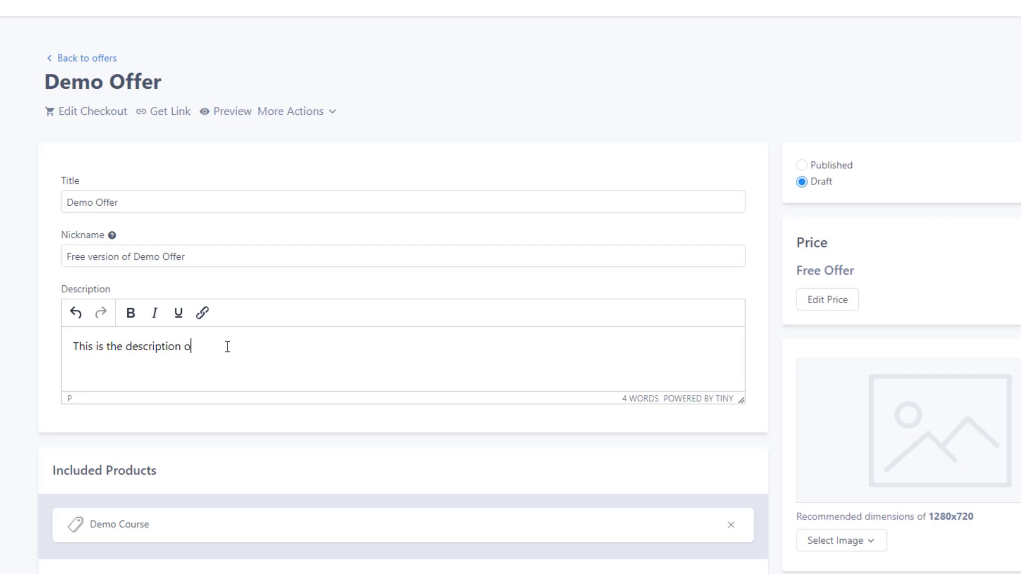
text(f this offer)
text(.)
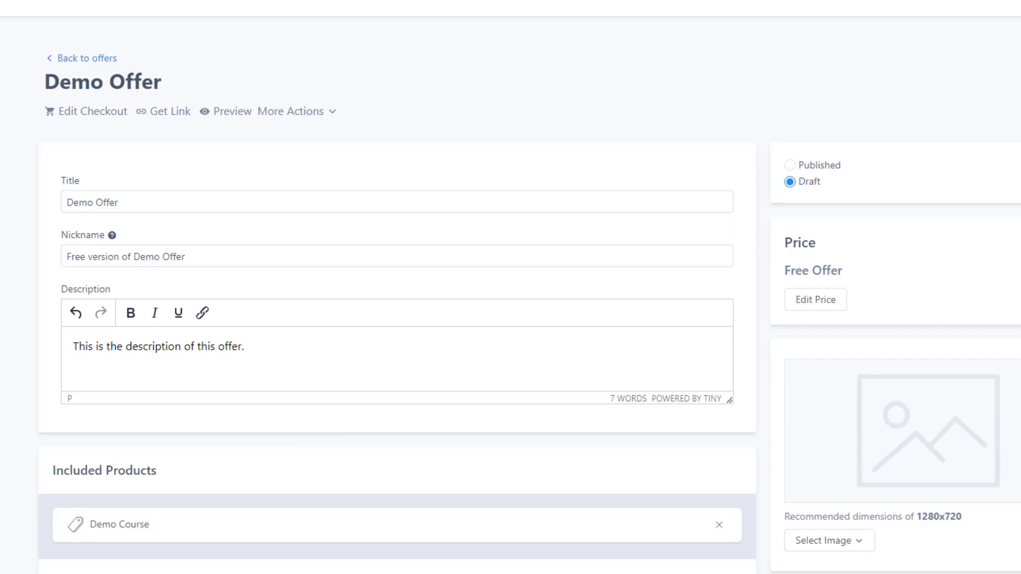
Step: Add Bonus Course to the offer's included products and set the offer's status to Published
click(141, 569)
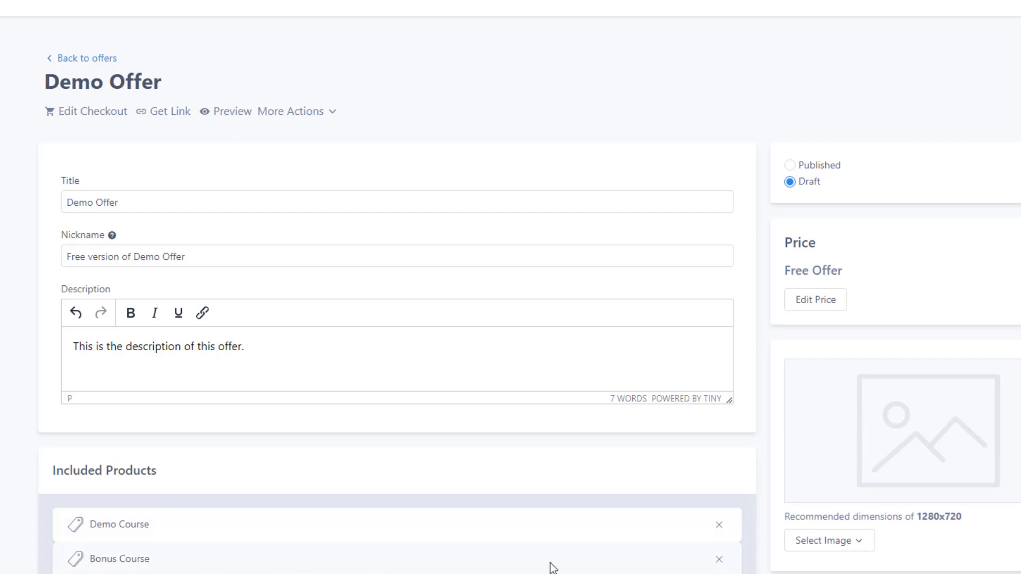
click(718, 561)
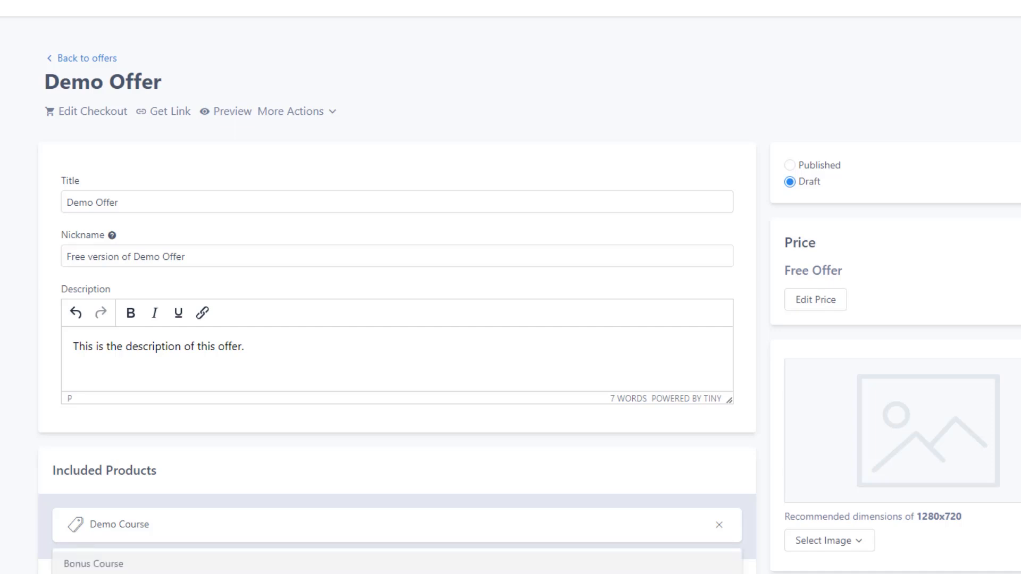
click(180, 566)
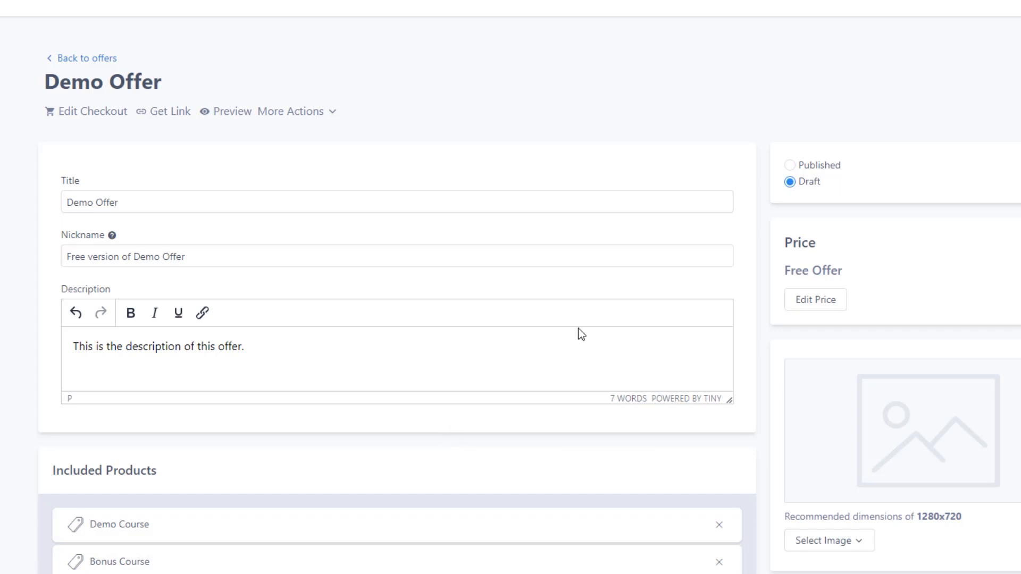
click(790, 166)
Step: Edit the offer's pricing plan to a one-time payment of 97 USD
click(824, 303)
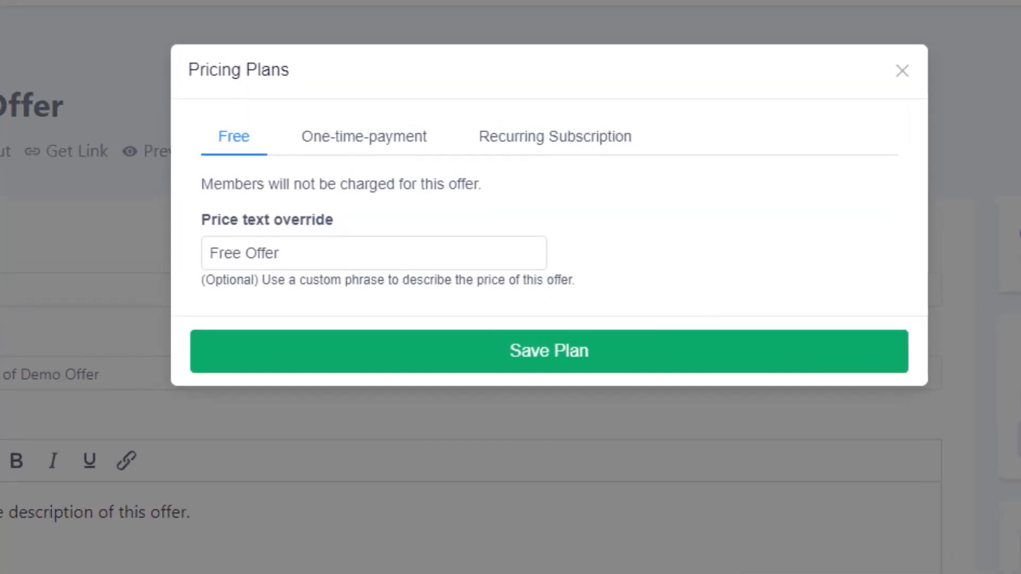
click(427, 257)
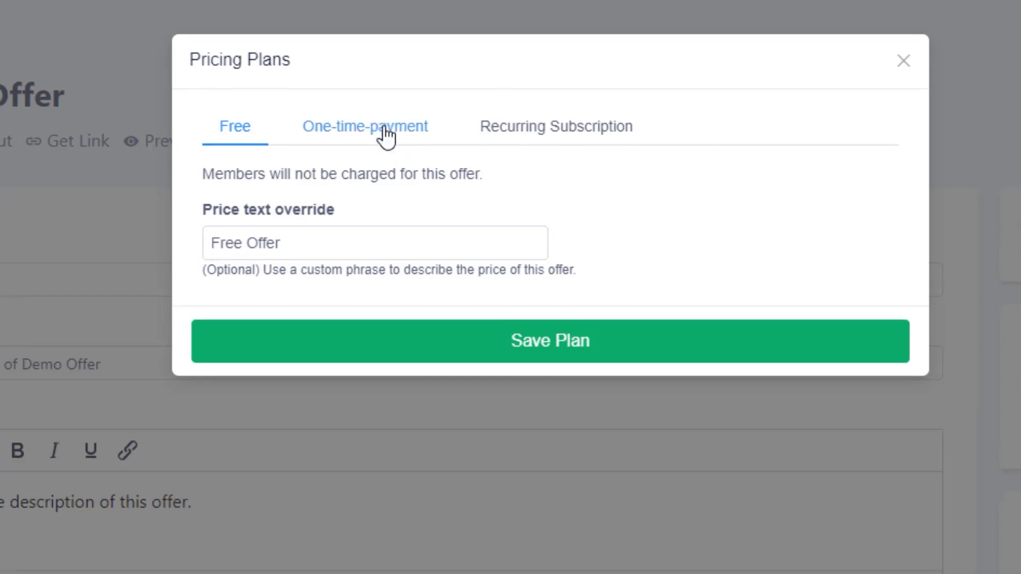
click(384, 137)
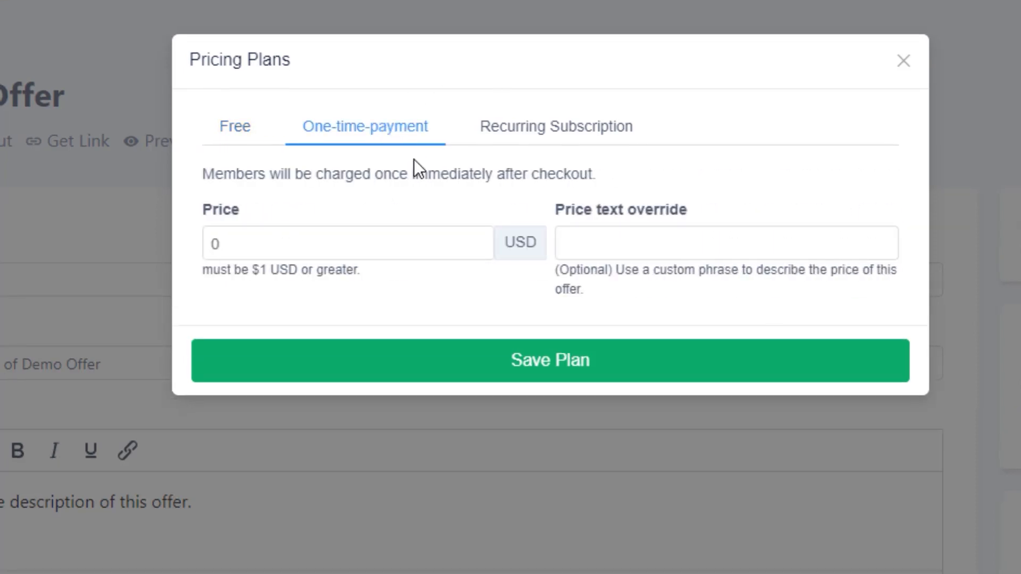
click(421, 244)
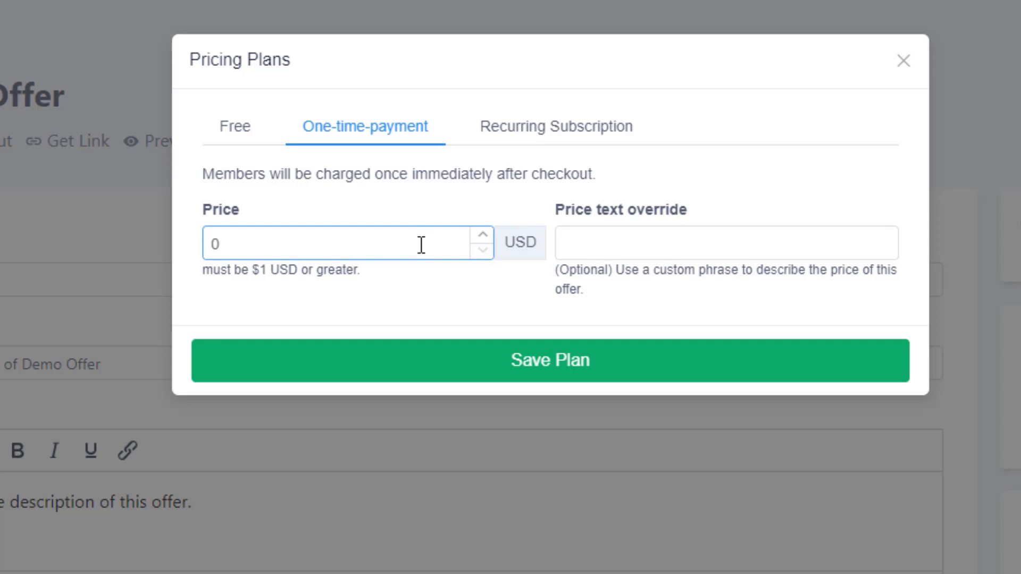
double_click(421, 244)
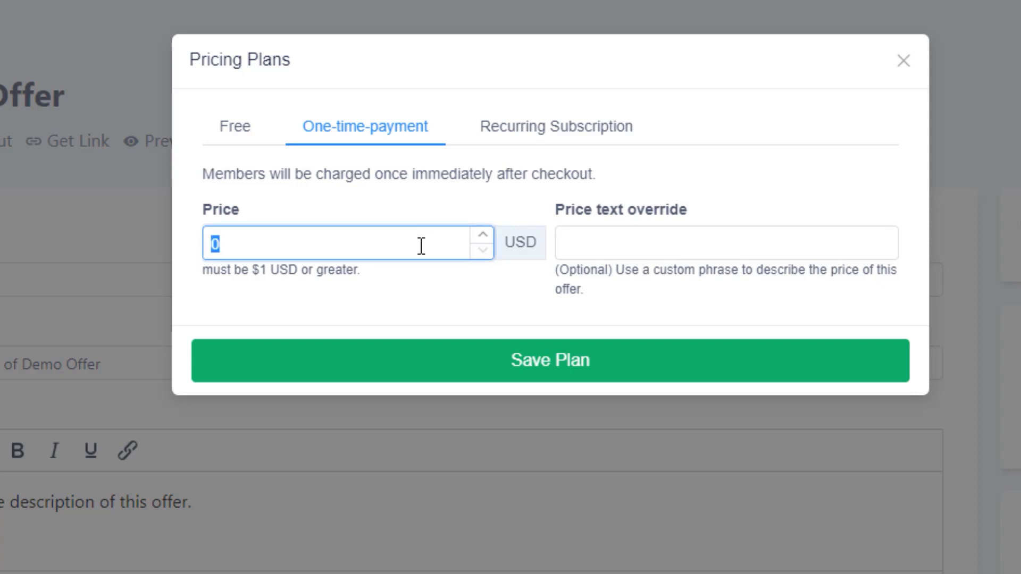
text(97)
Step: Set the price text override of the one-time payment to "One payment of $97"
click(626, 243)
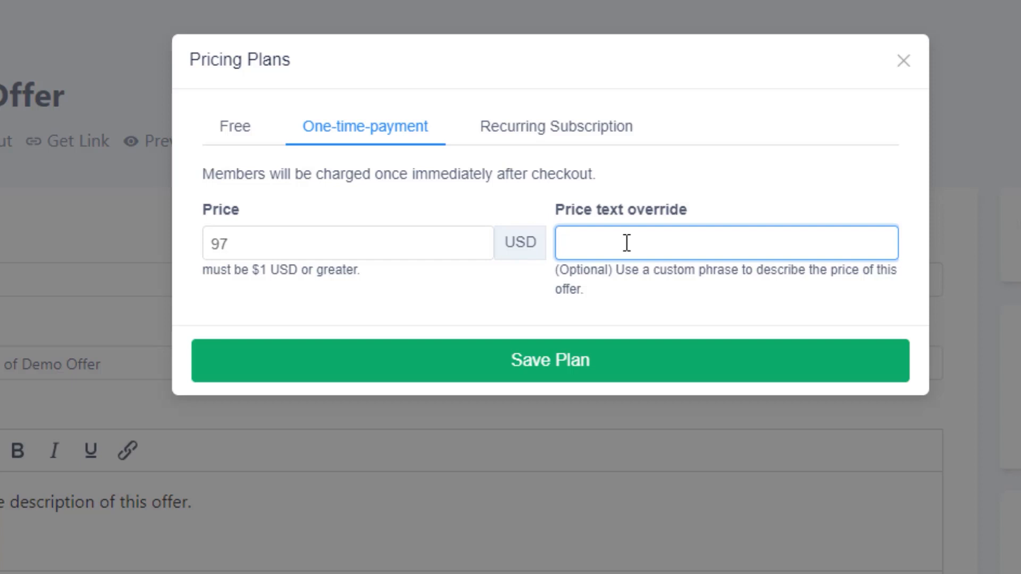
text(One payment of $)
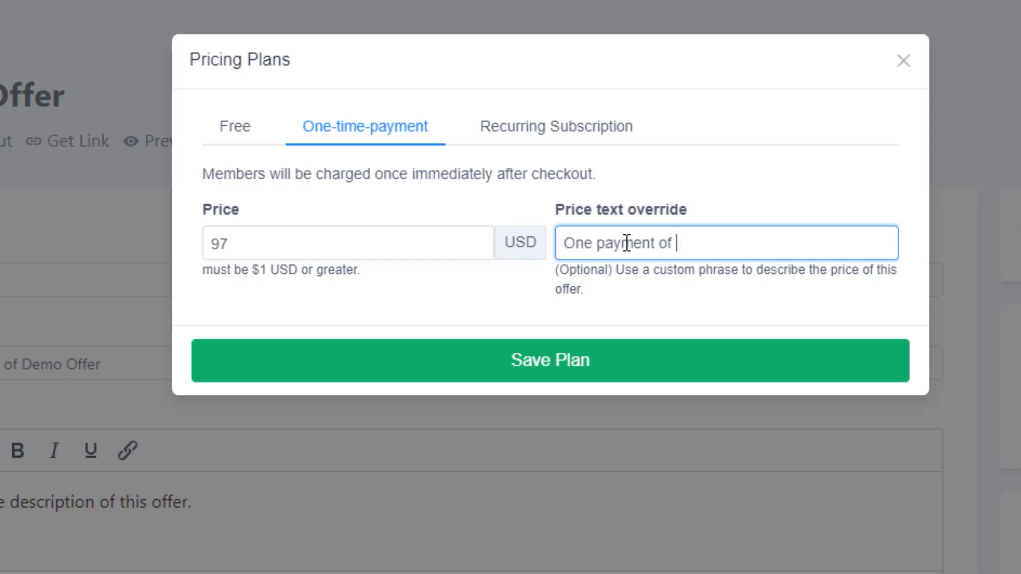
text(97)
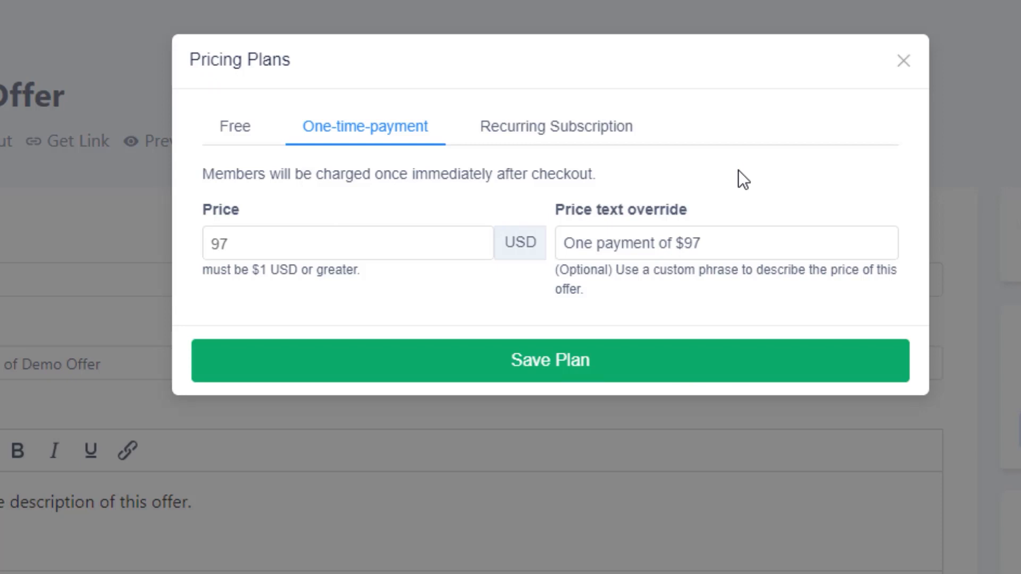
Step: View the recurring subscription pricing option and examine the payment processor's form for adding a product
click(612, 133)
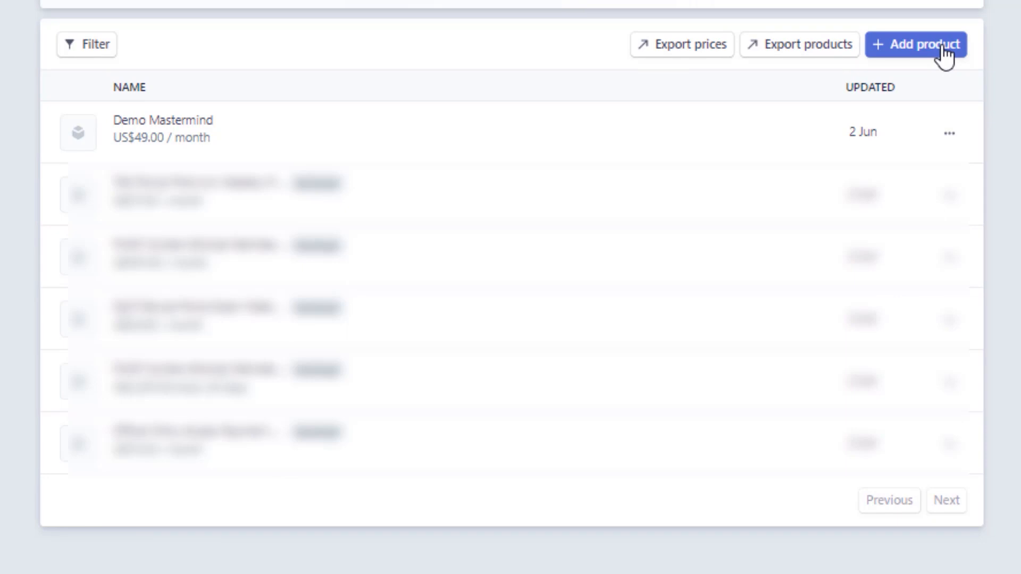
click(944, 57)
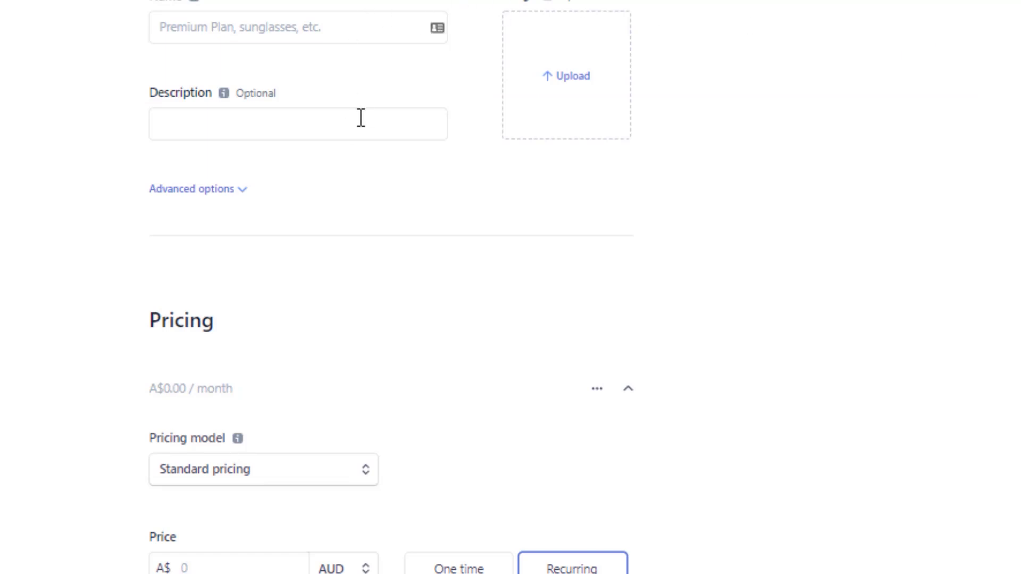
scroll(377, 282, down, 4)
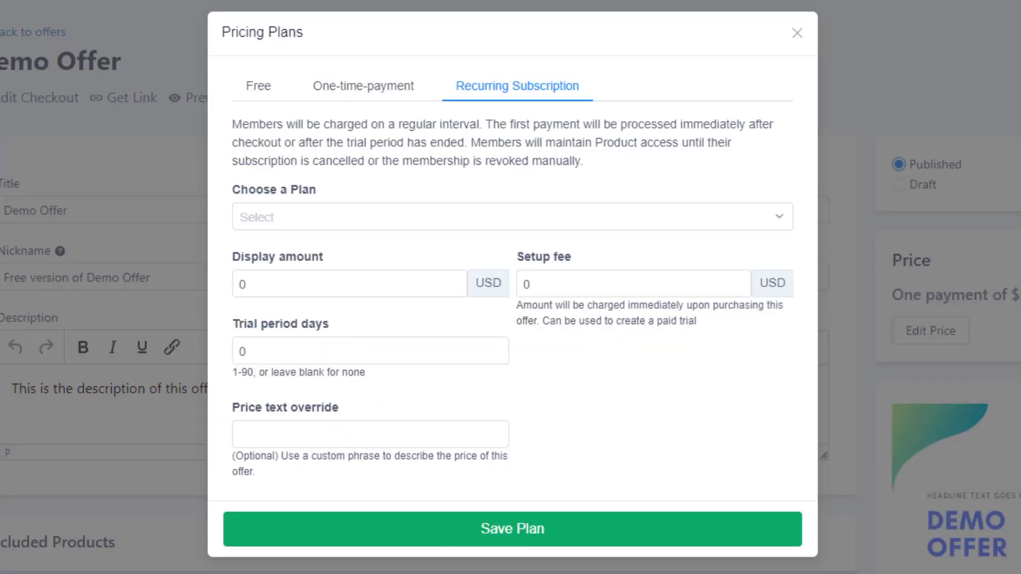
Step: Choose the Demo Mastermind plan for the recurring subscription and open its display amount for editing
click(494, 223)
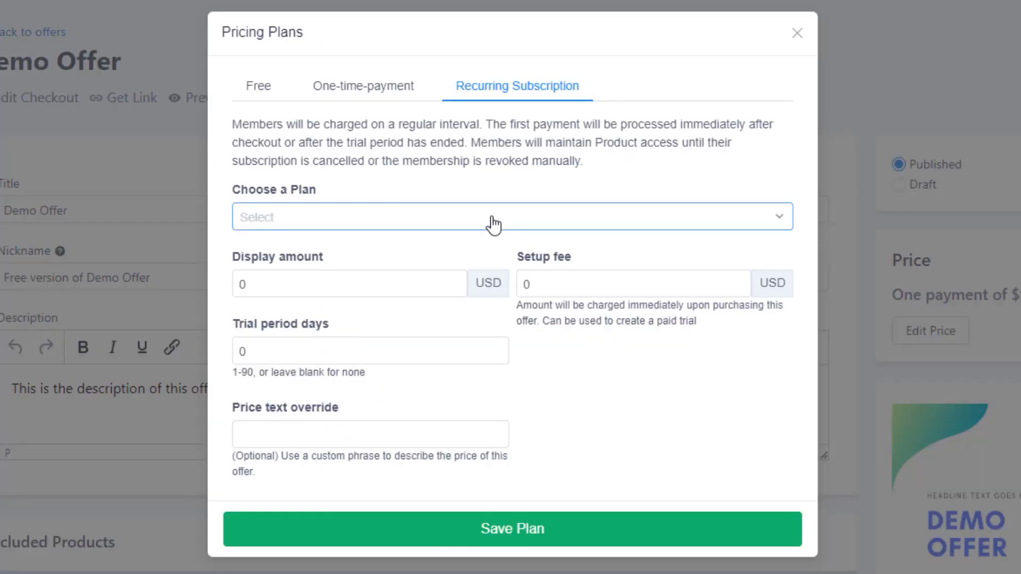
click(379, 260)
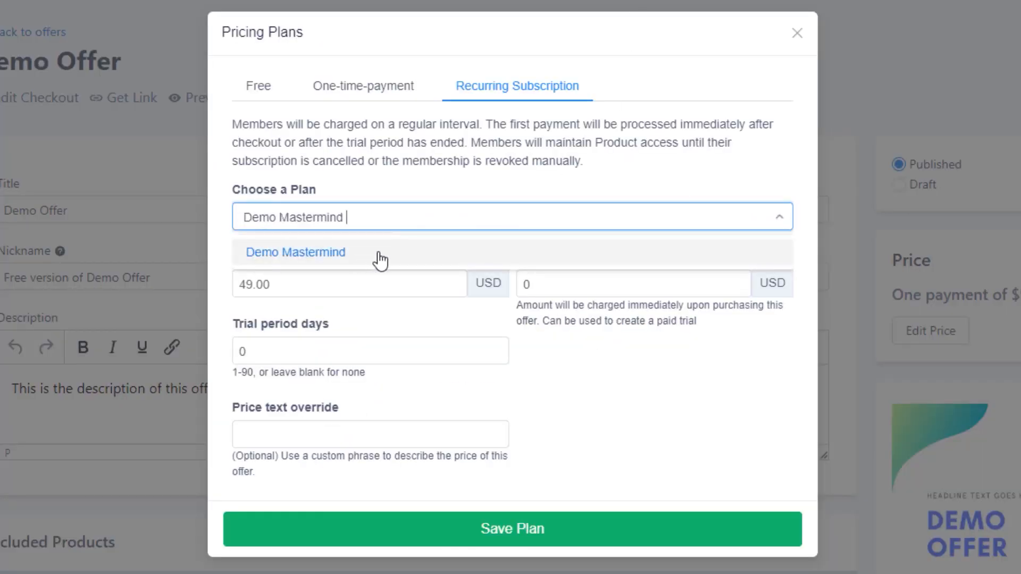
click(372, 280)
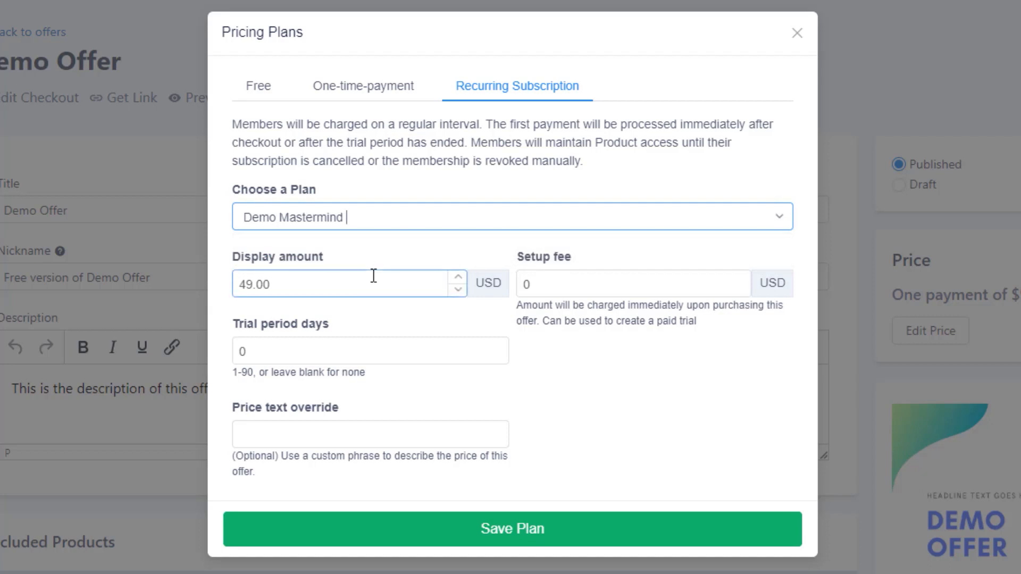
click(338, 286)
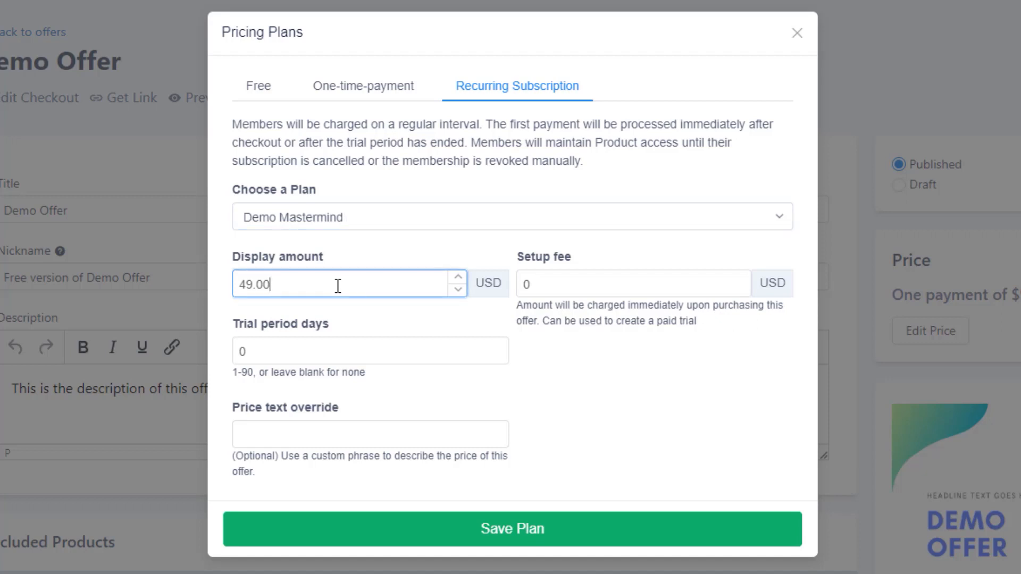
Step: Enter "$49.00" as the price text override of the recurring subscription
drag(337, 286, 171, 264)
click(292, 437)
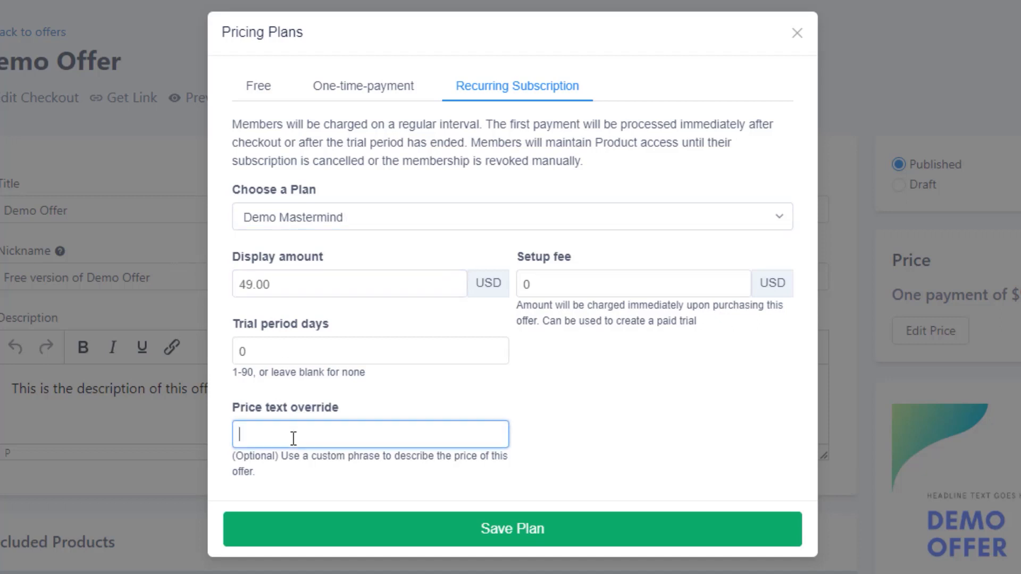
text($49.00)
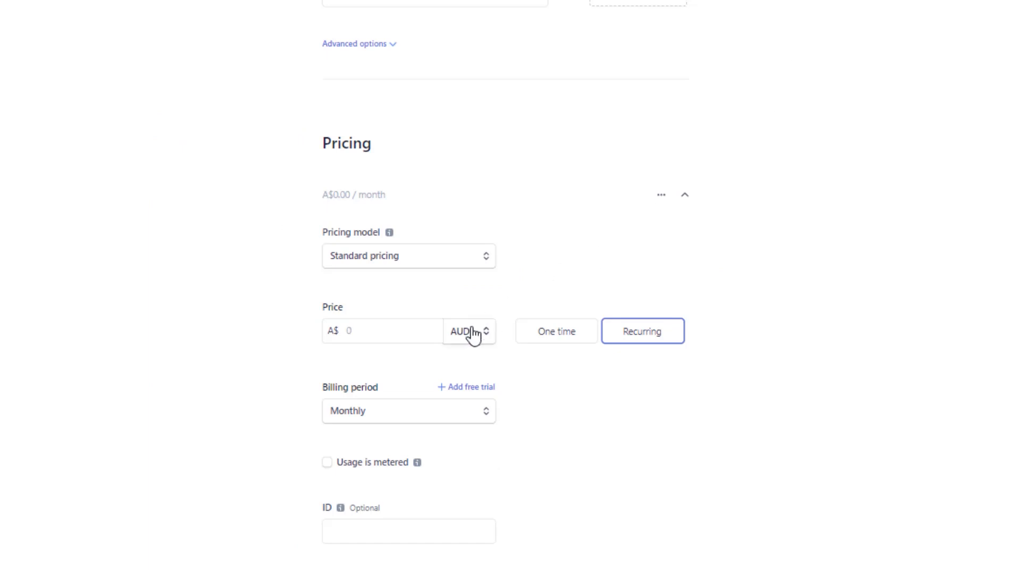
Step: Examine the currency choices for the recurring price in the payment processor's product form
click(476, 330)
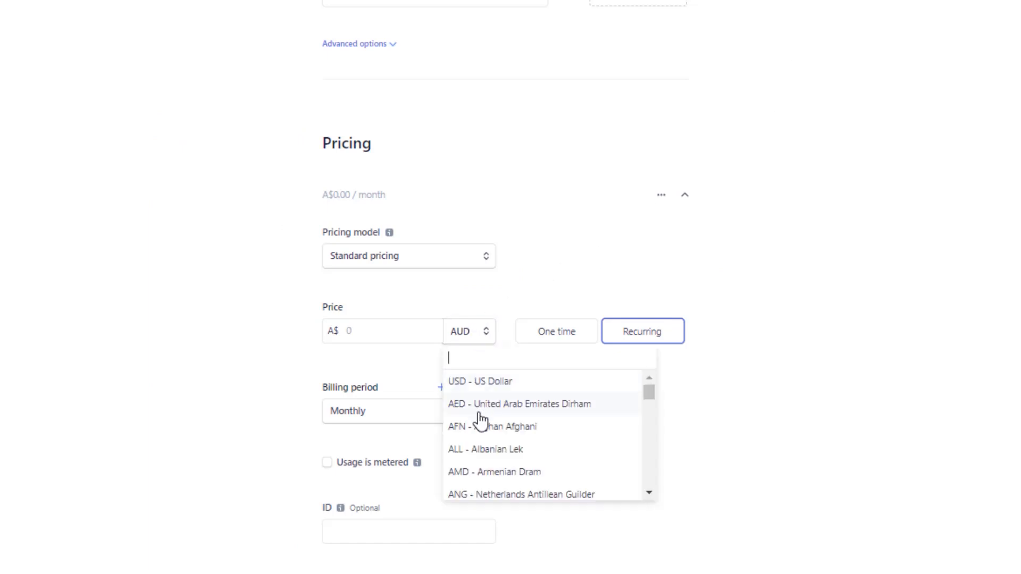
scroll(512, 424, down, 5)
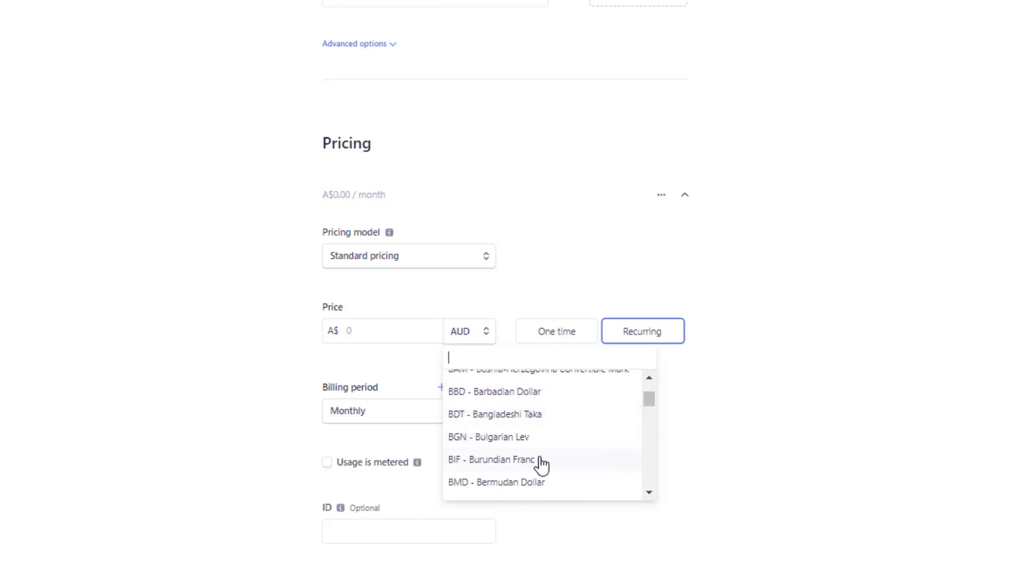
scroll(547, 470, down, 2)
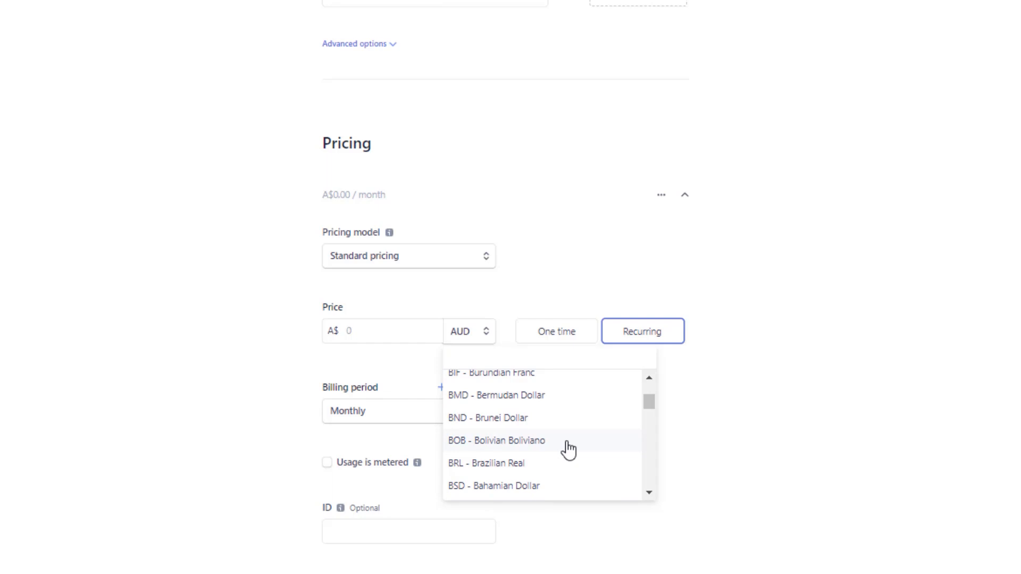
click(560, 449)
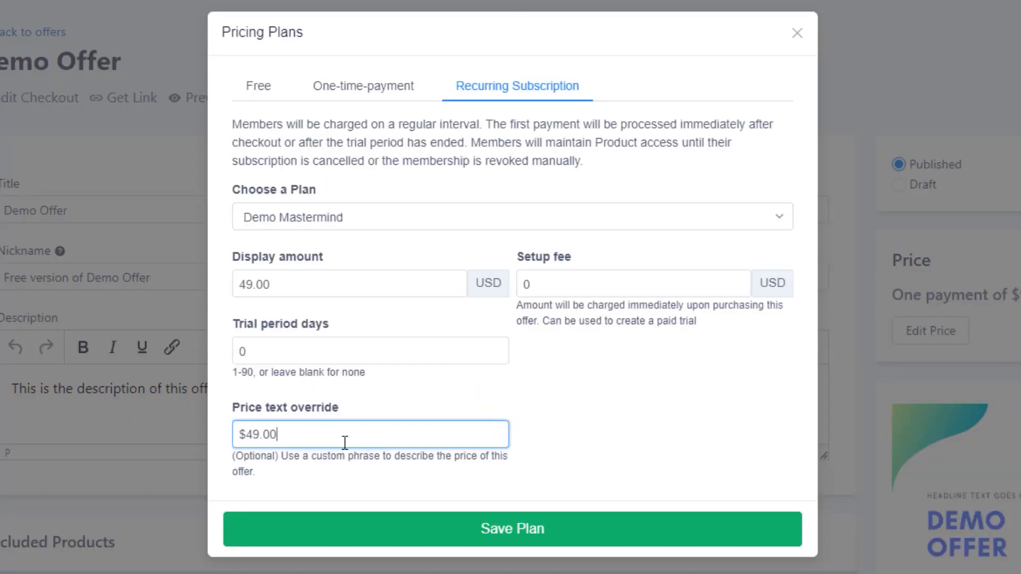
Step: Extend the recurring subscription's price text override to "$49.00 per month"
triple_click(242, 432)
click(305, 428)
text(per month)
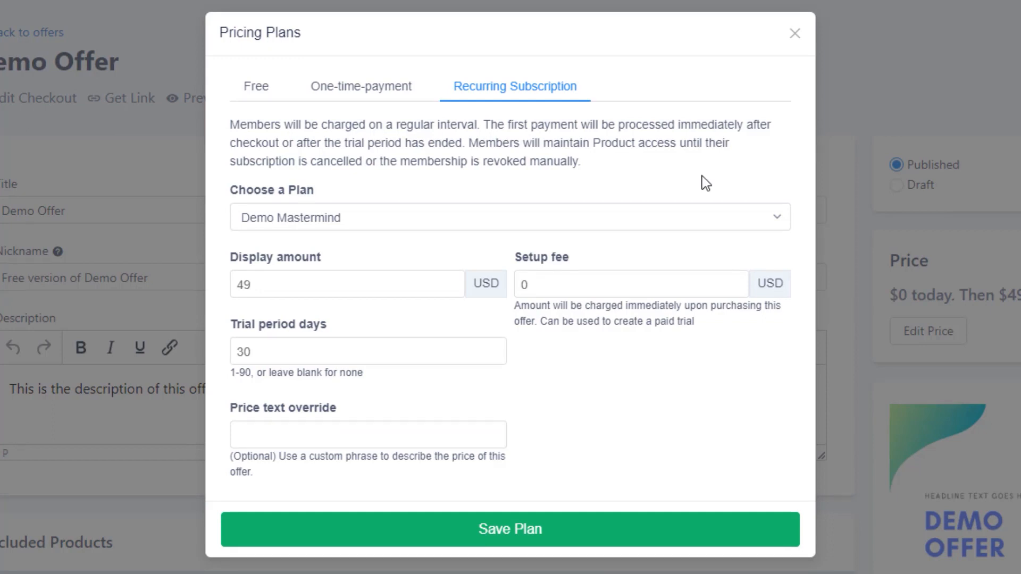
click(553, 287)
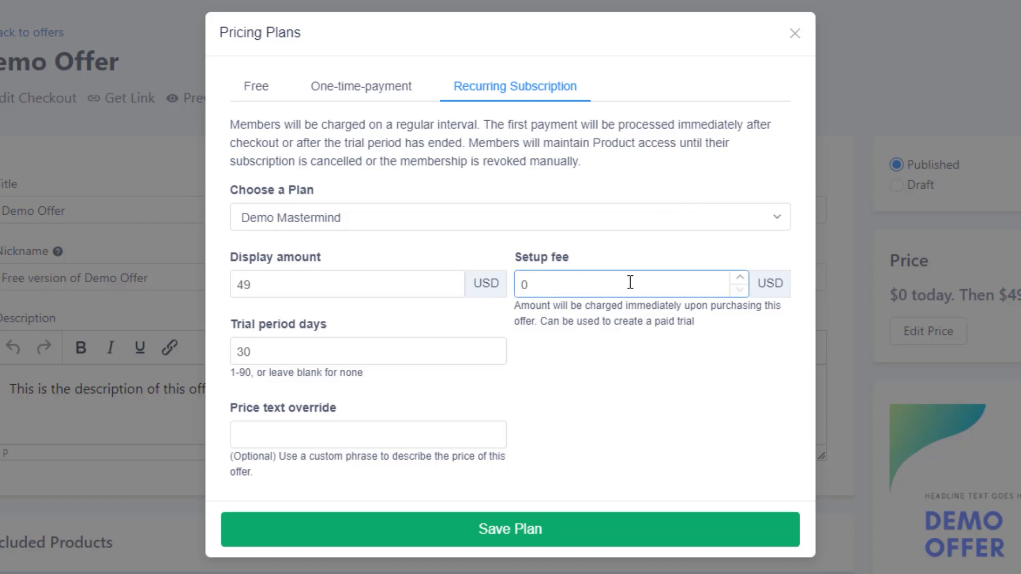
click(342, 279)
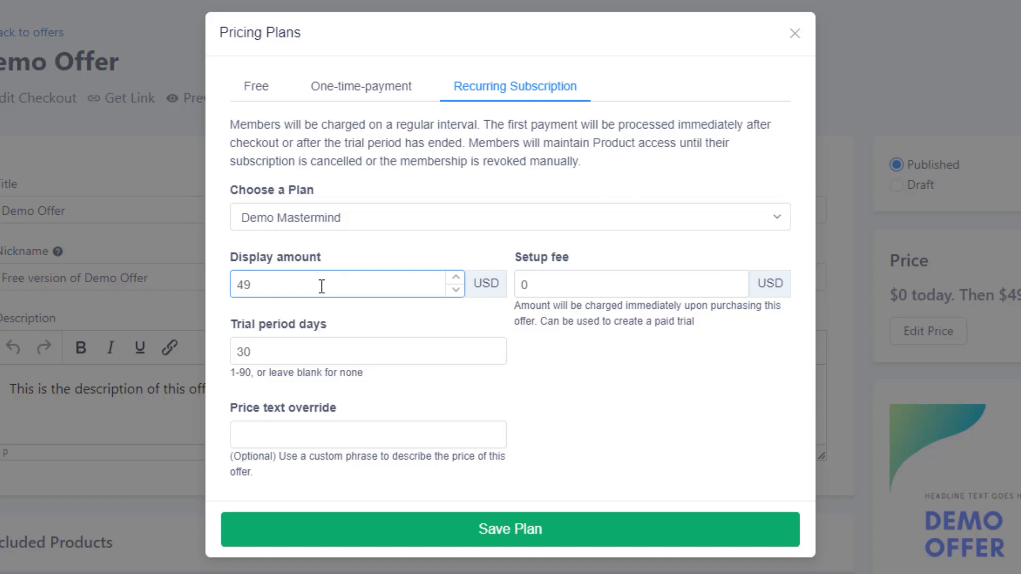
double_click(544, 282)
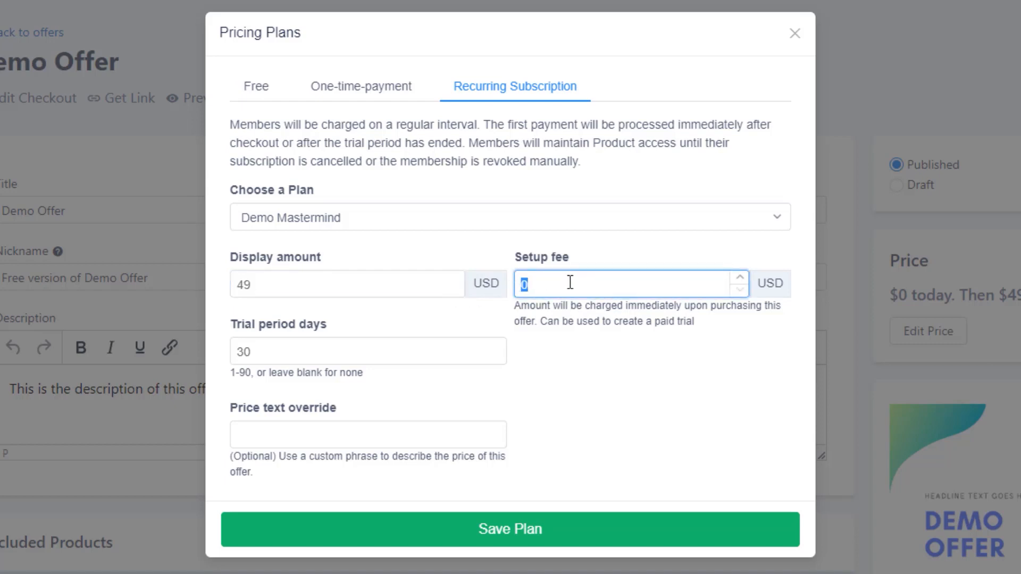
double_click(762, 286)
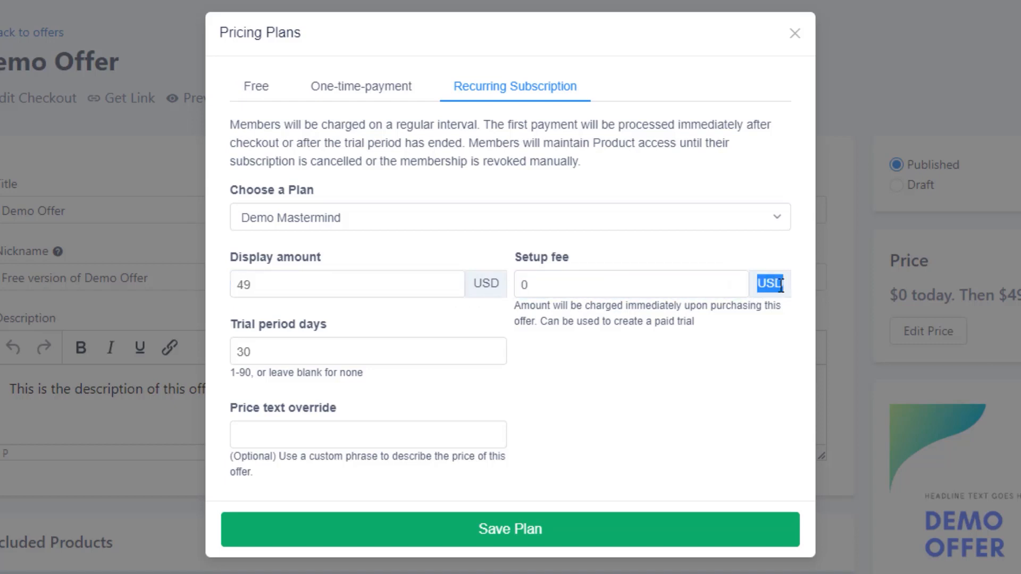
click(592, 285)
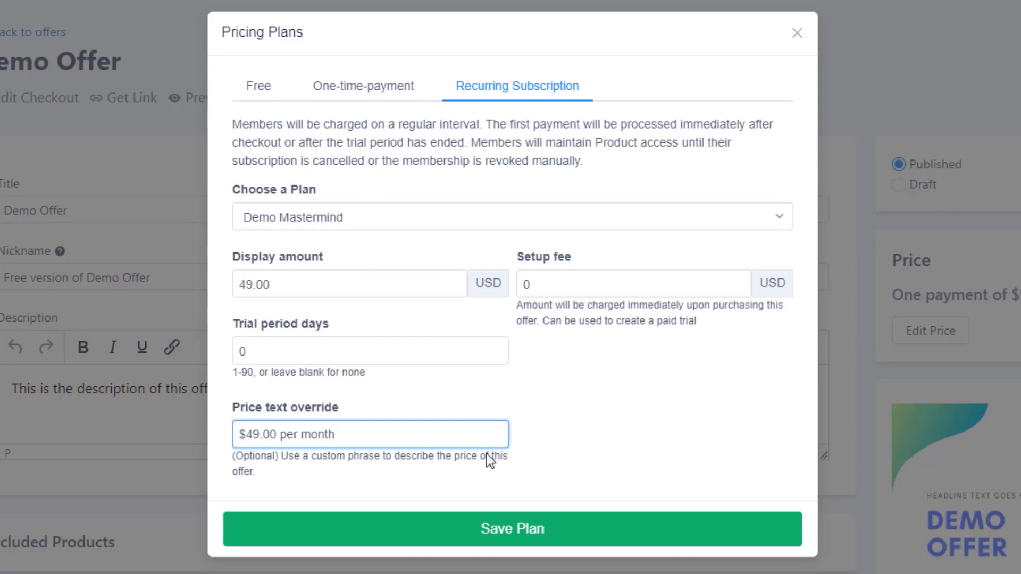
Step: Save the recurring plan, clear its price text override and save the plan again
click(518, 526)
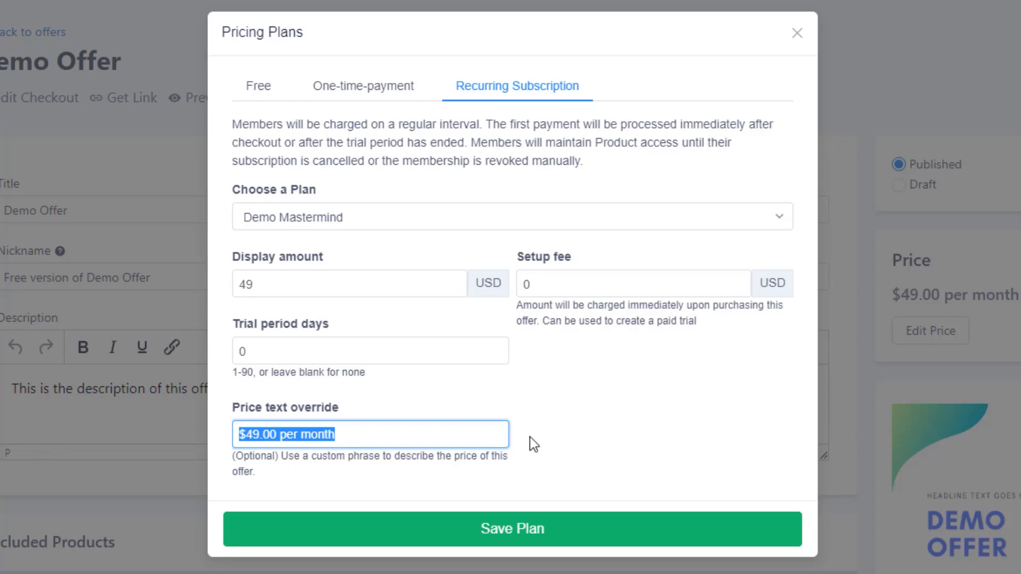
key(BackSpace)
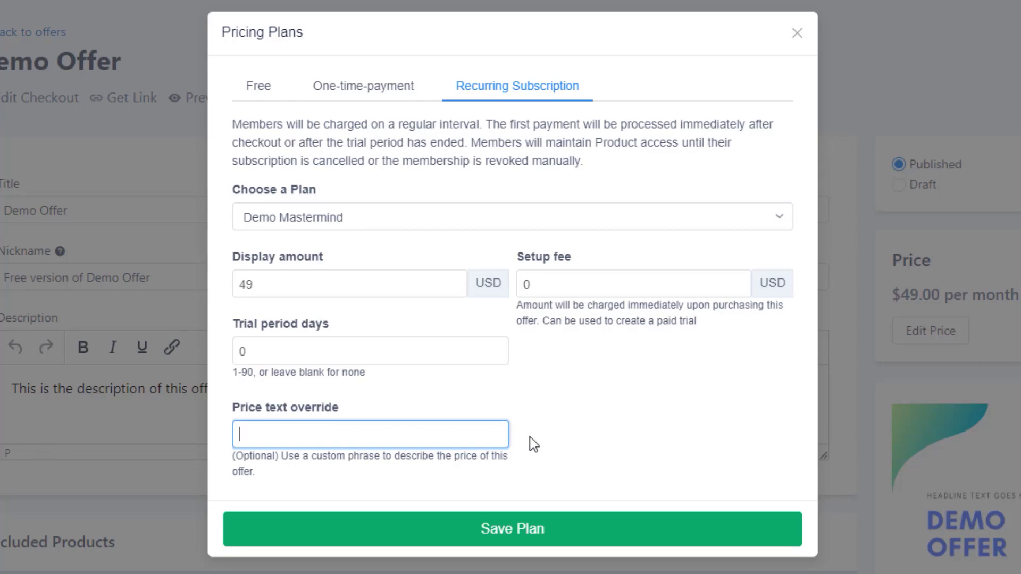
click(563, 536)
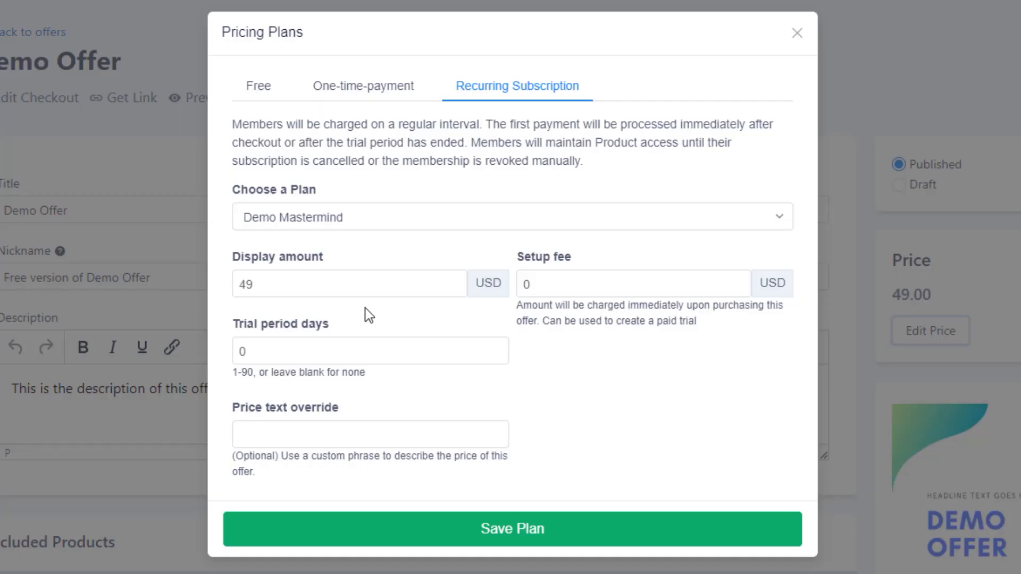
Step: Set the recurring subscription's setup fee to 99 USD
click(363, 290)
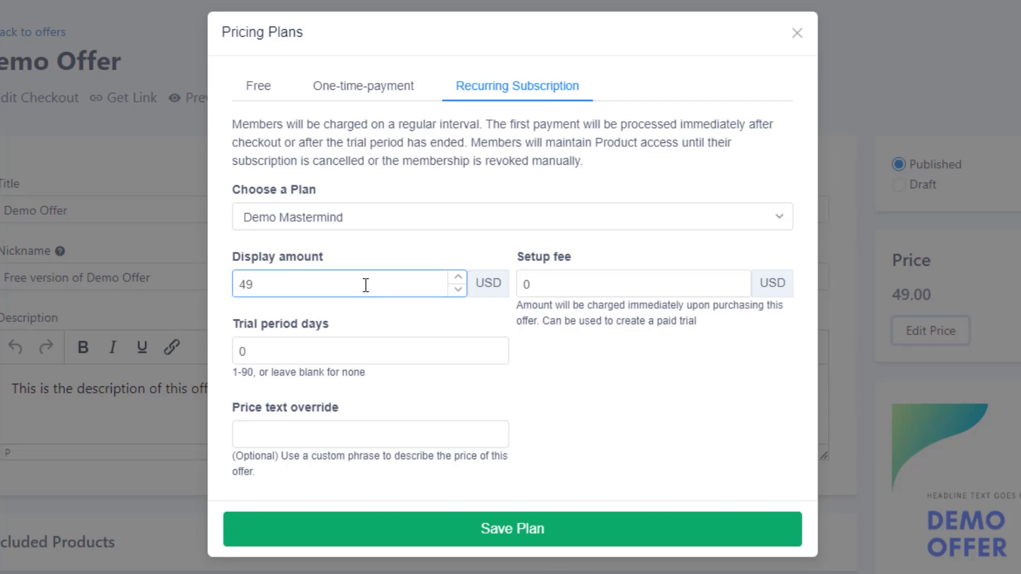
click(537, 285)
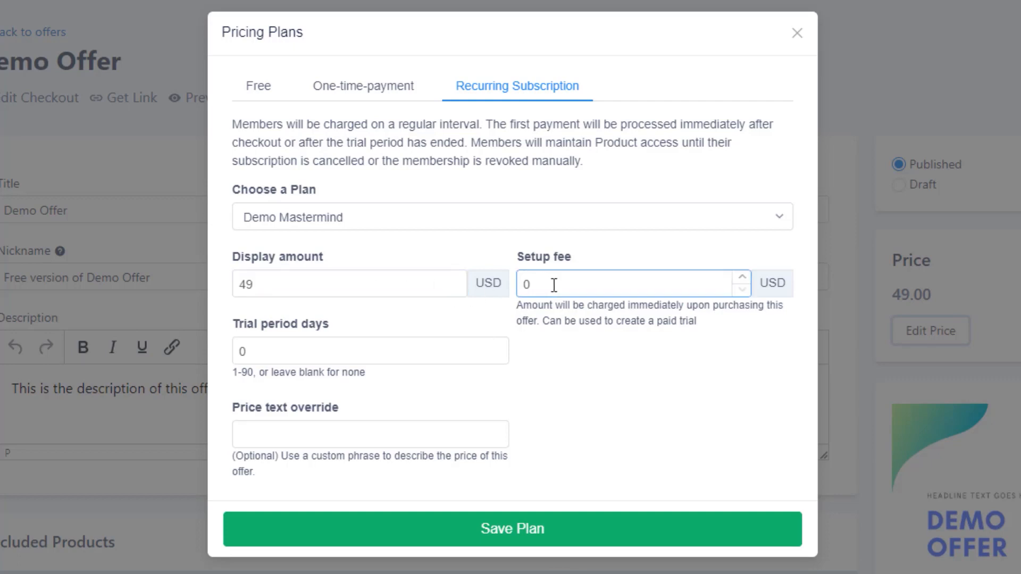
double_click(553, 285)
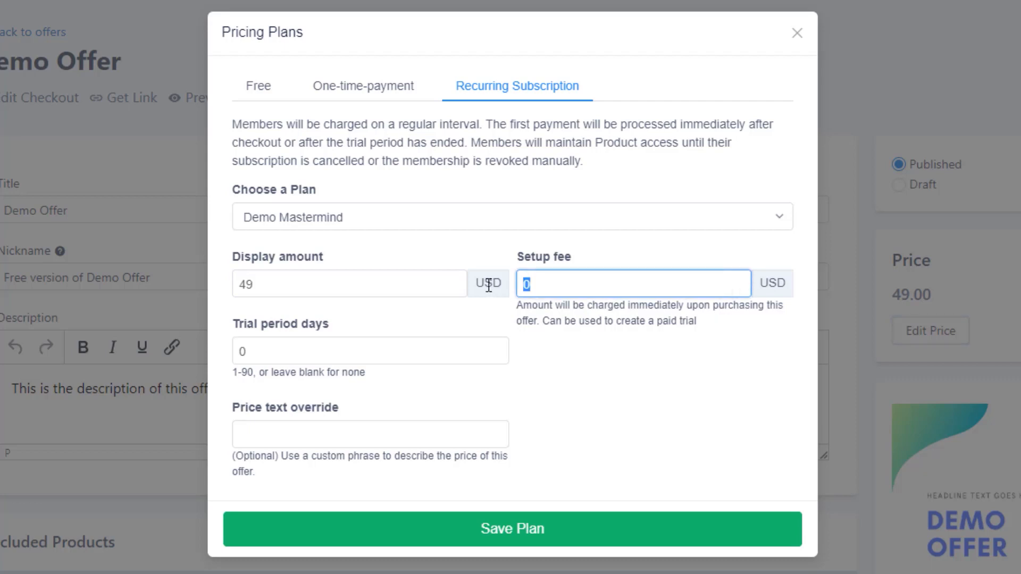
text(99)
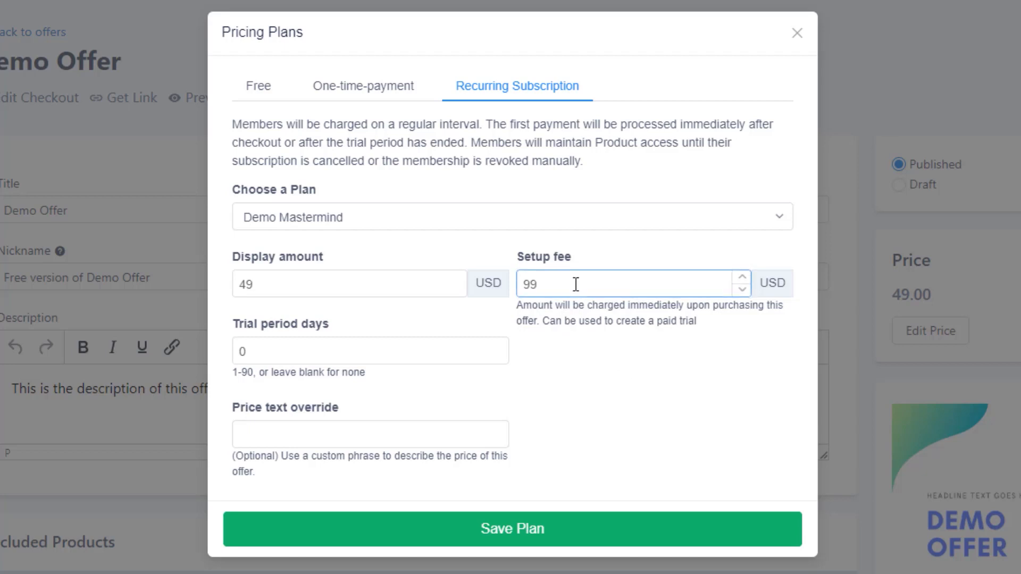
click(394, 281)
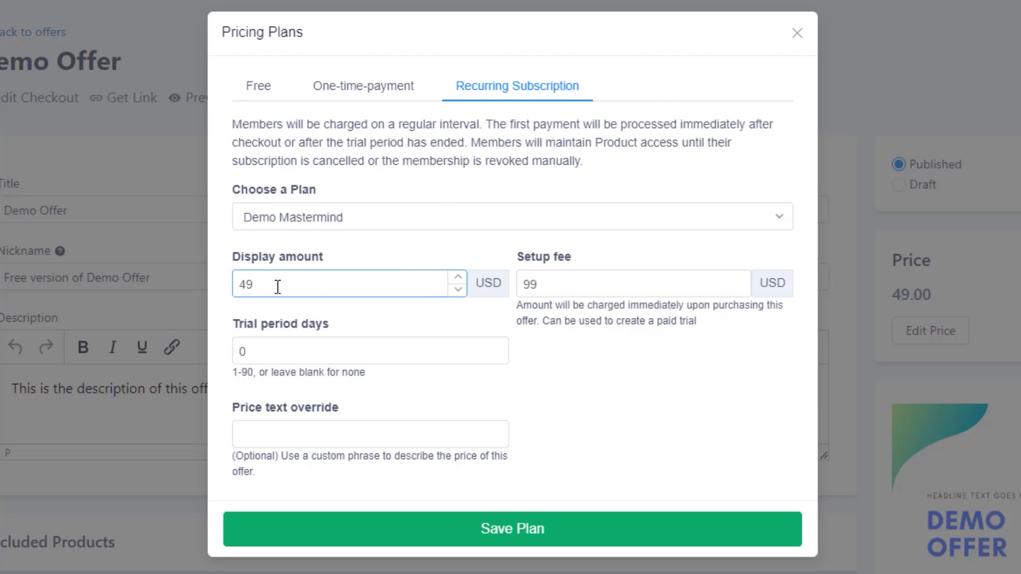
Step: Set the recurring subscription's trial period to 30 days and save the plan
click(403, 350)
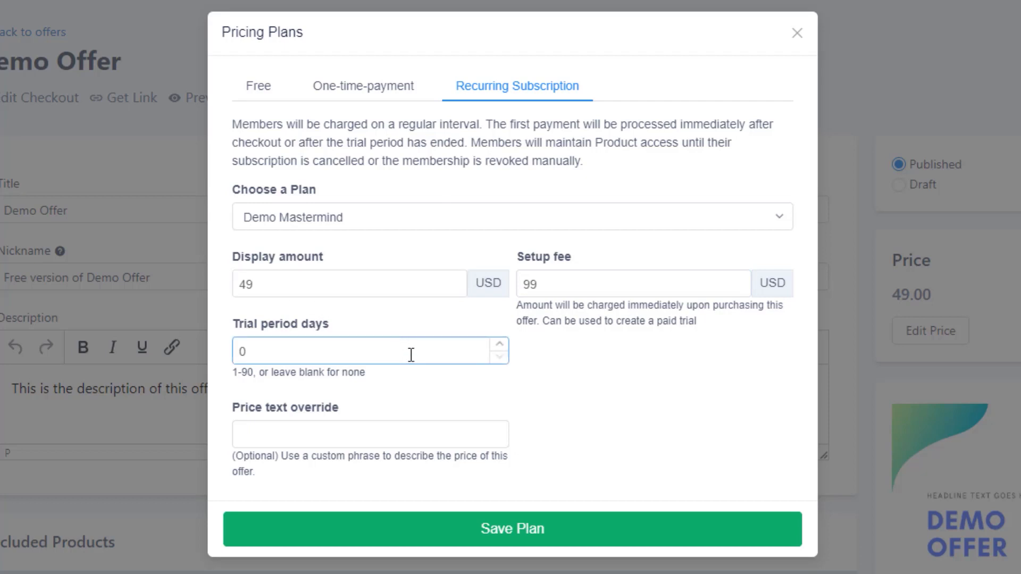
double_click(403, 345)
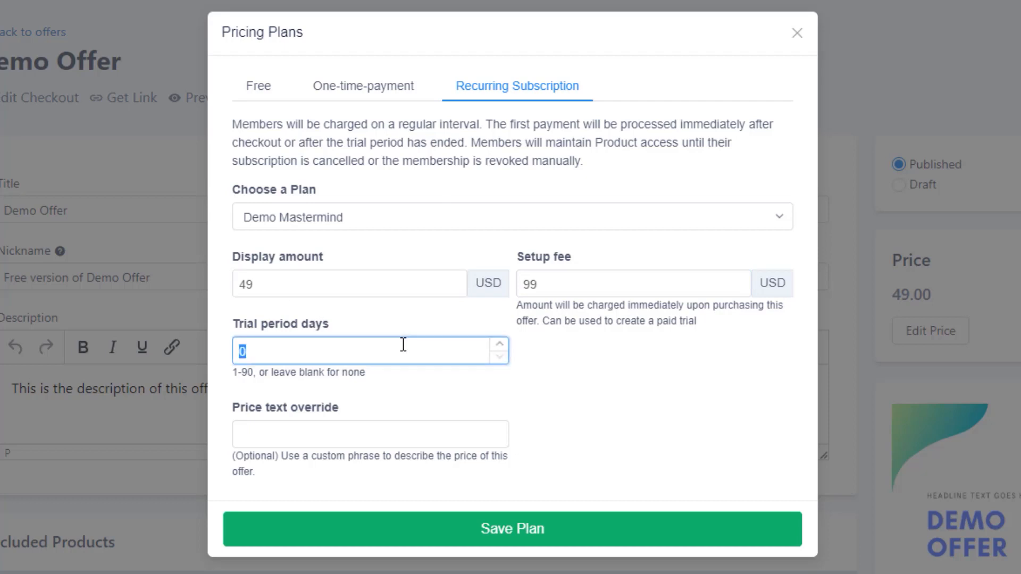
text(30)
click(645, 370)
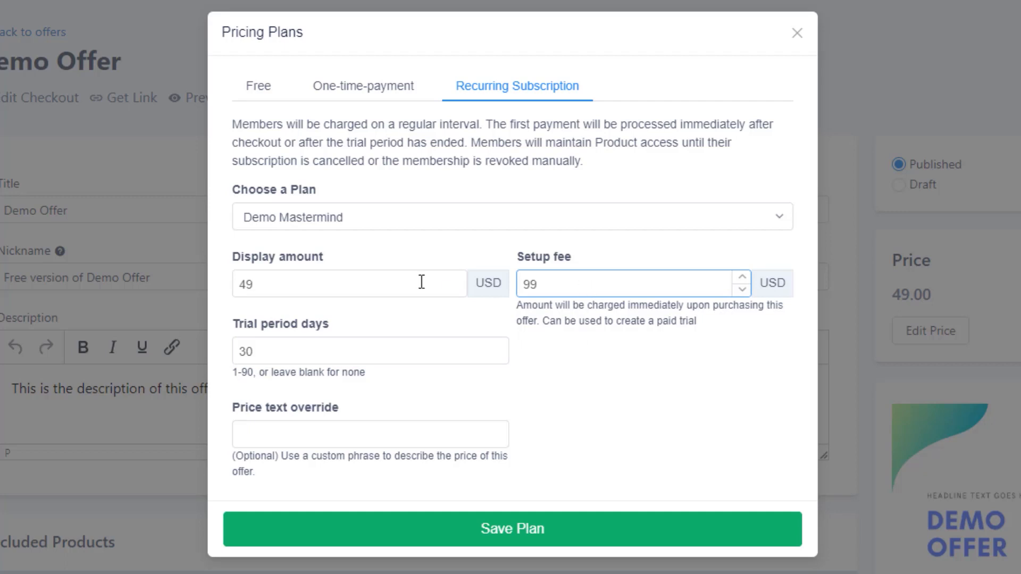
click(372, 283)
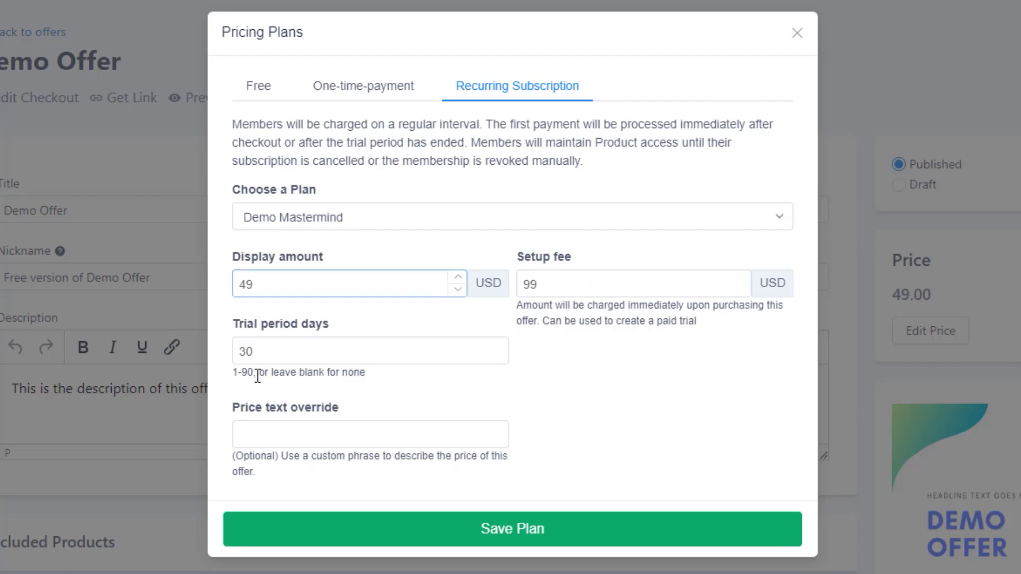
click(278, 348)
click(540, 537)
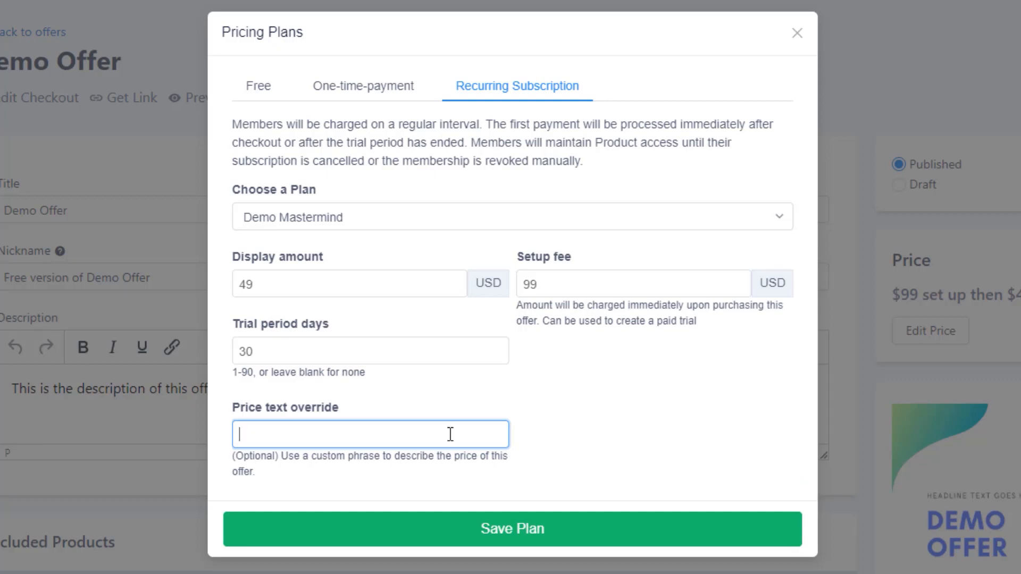
Step: Set the price text override to "$99 set up then $49 per month after 30 days", save the plan and preview the offer's checkout
text($99 set up then $49 per month after 30 days)
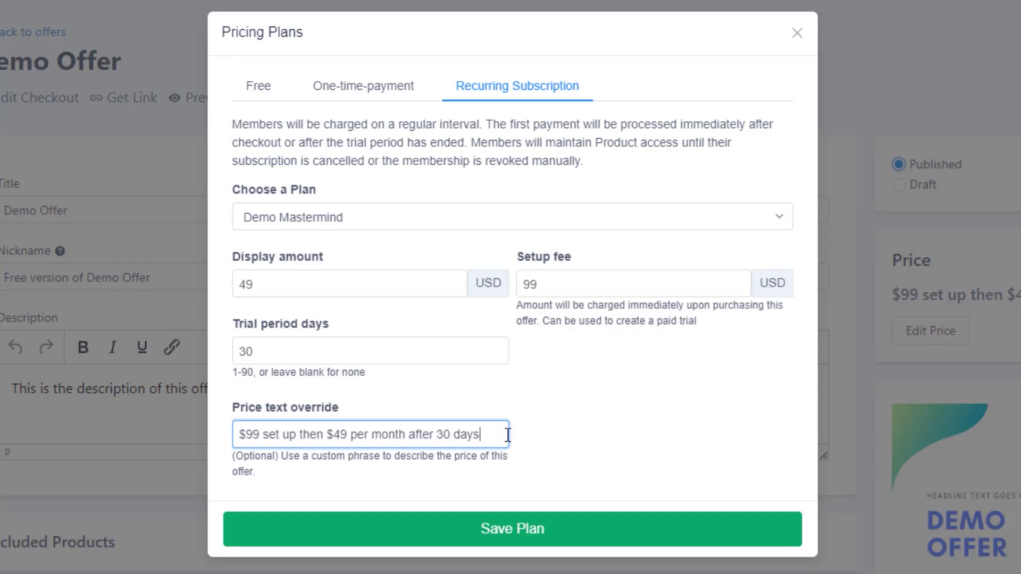
click(530, 530)
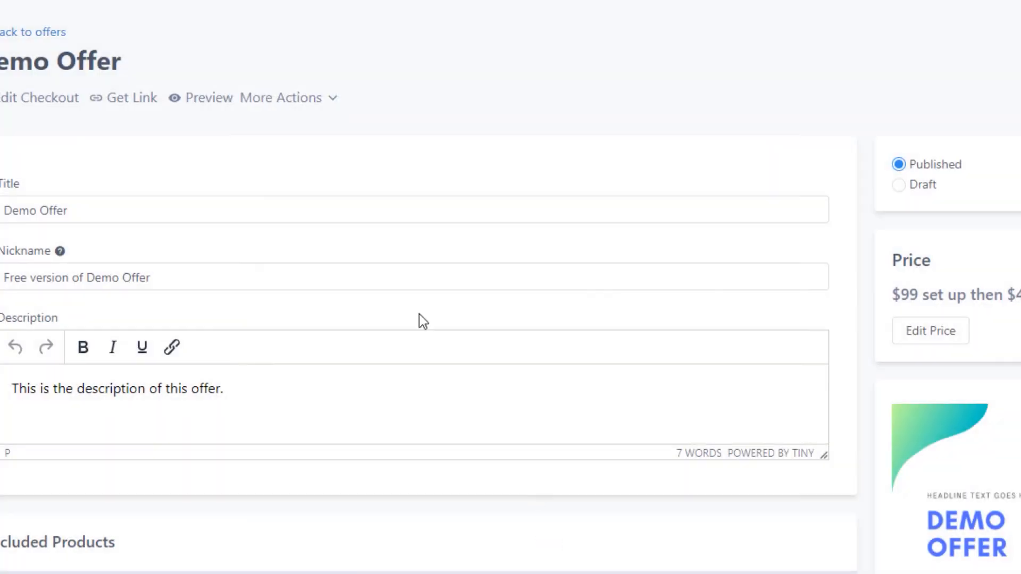
click(224, 101)
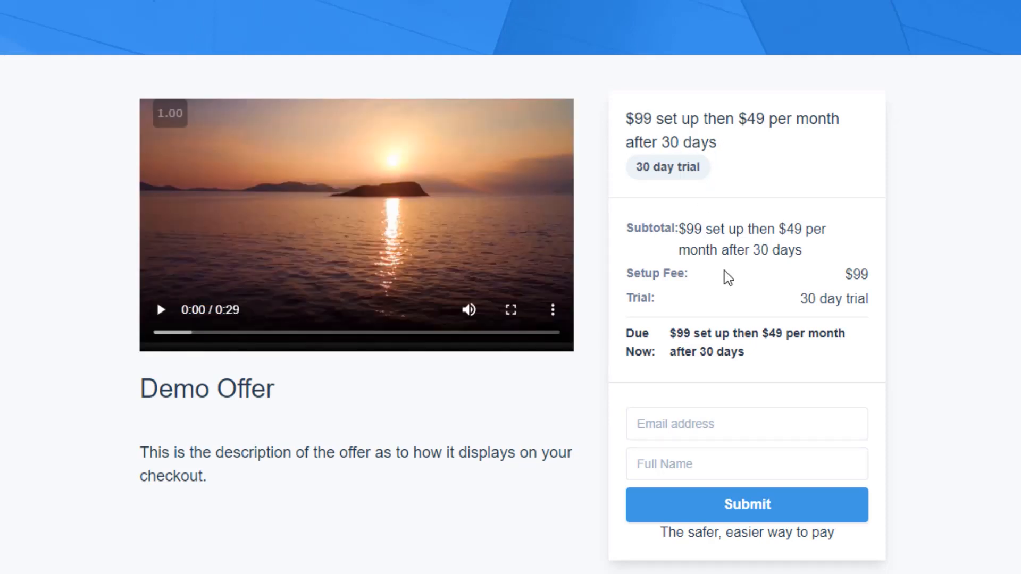
drag(822, 276, 856, 272)
click(781, 296)
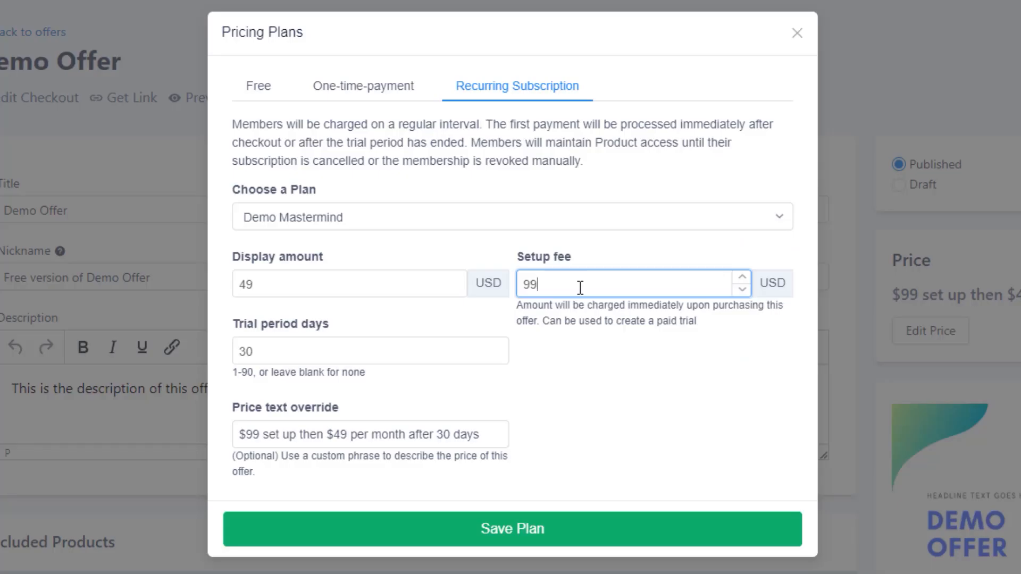
Step: Set the recurring subscription's setup fee to 0 USD
key(BackSpace)
key(BackSpace)
text(0)
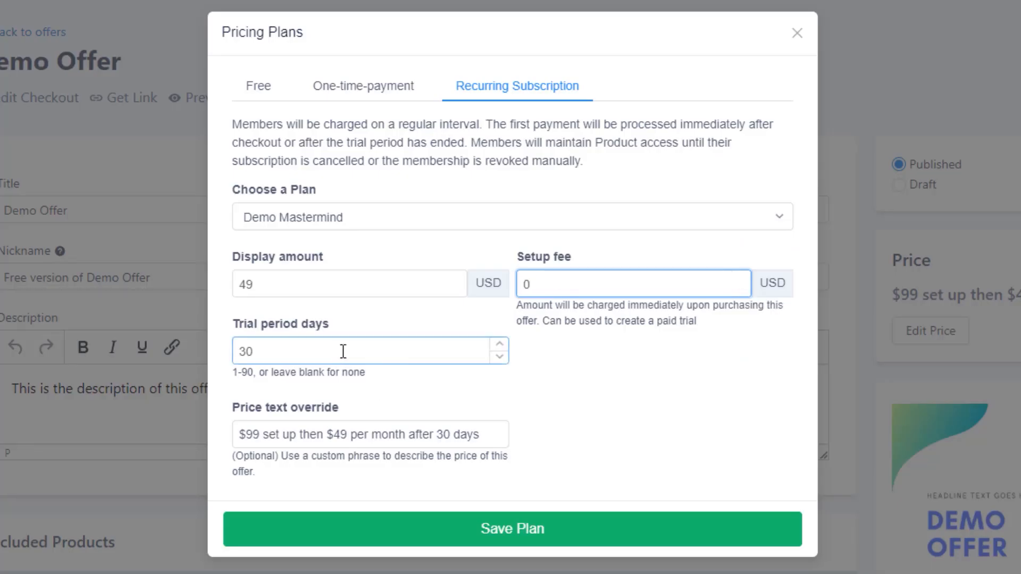
Step: Replace the price text override with "$0 today. Then $49 per month after 30 days" and save the plan
click(398, 434)
key(ctrl+a)
key(BackSpace)
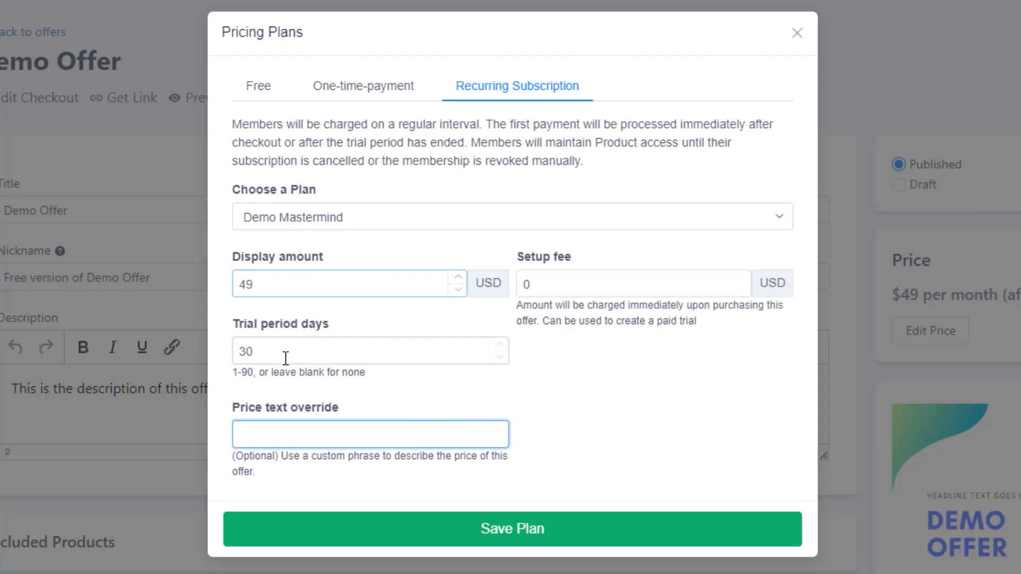
text($0 t)
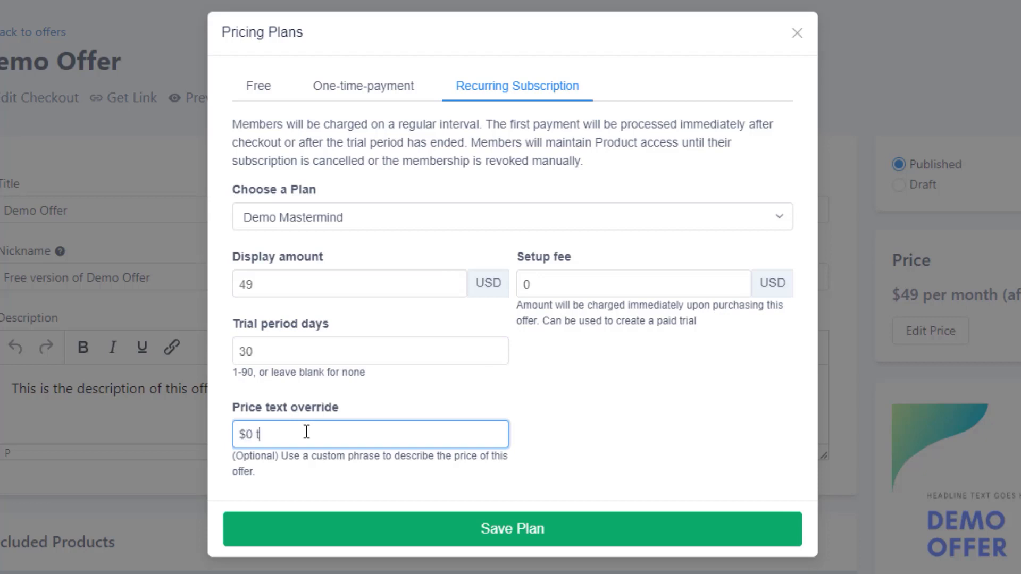
text(oday. Then $49 per m)
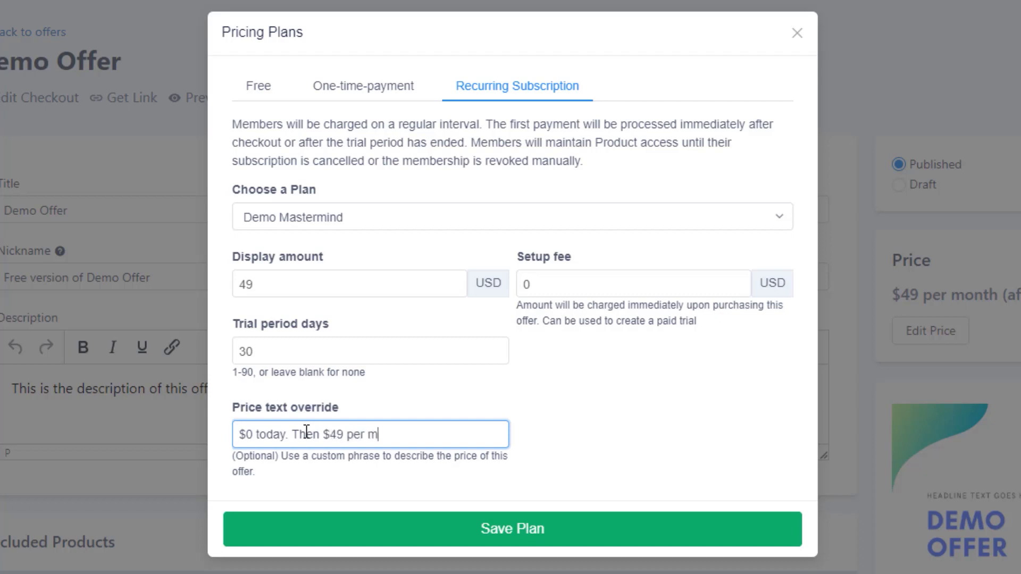
text(onth after 30 days.)
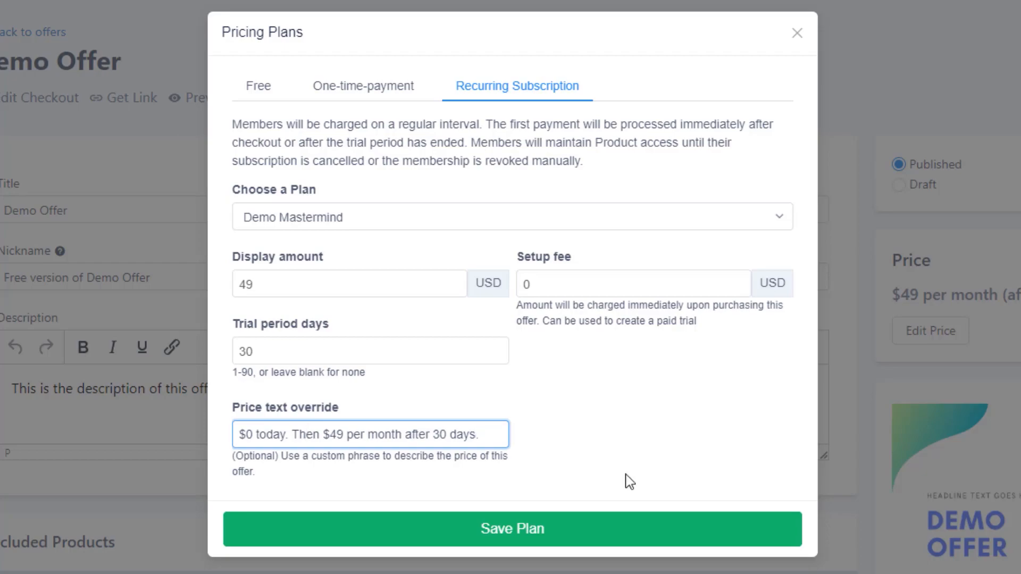
click(574, 537)
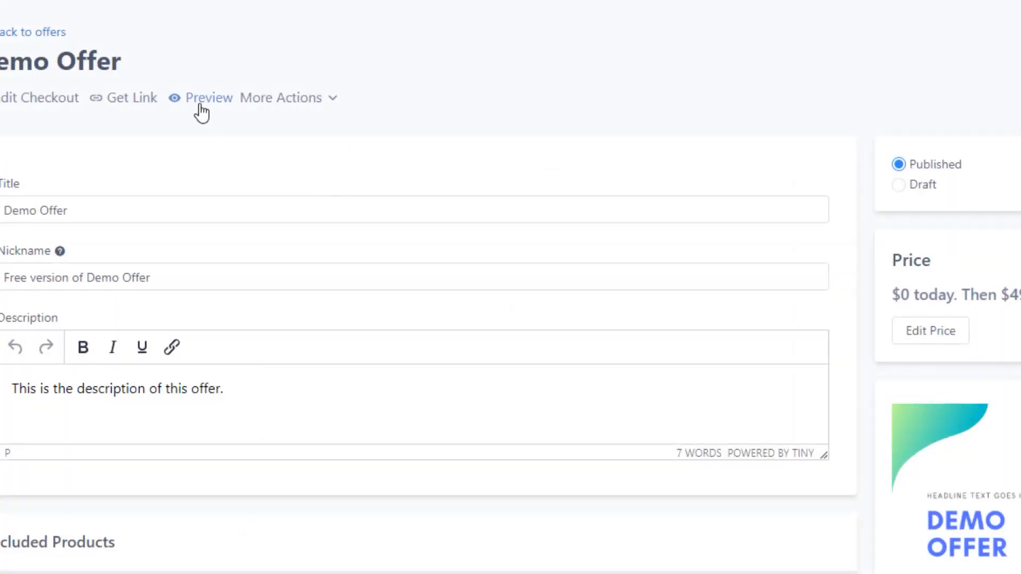
Step: Preview the offer's checkout, then switch the offer's pricing to the Free plan and save it
click(202, 101)
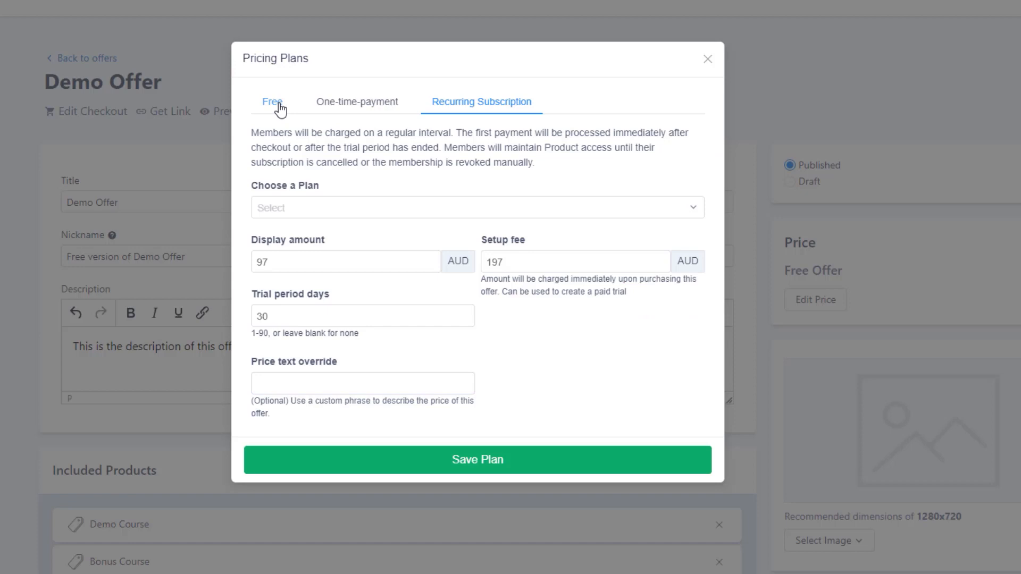
click(278, 106)
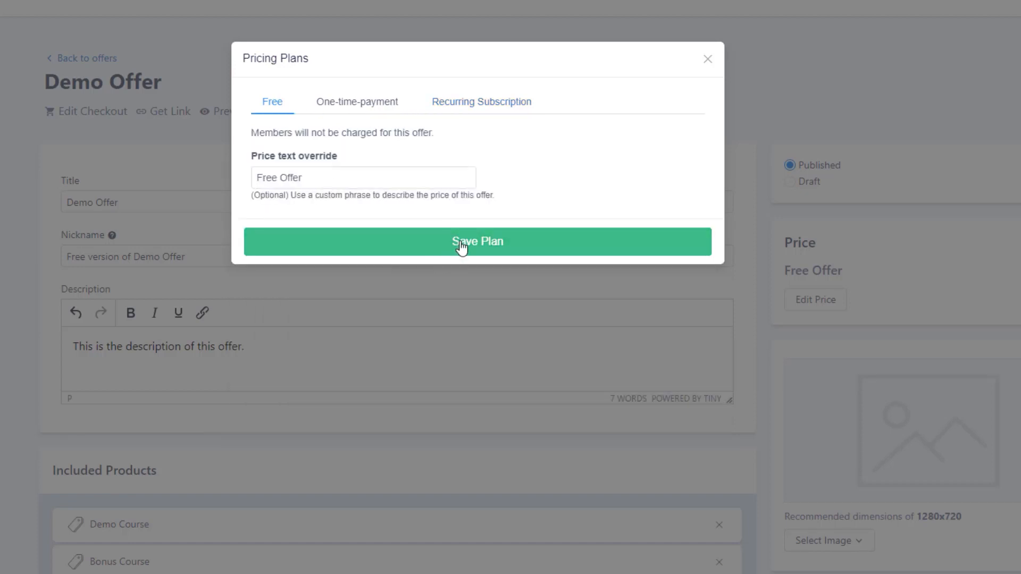
click(461, 244)
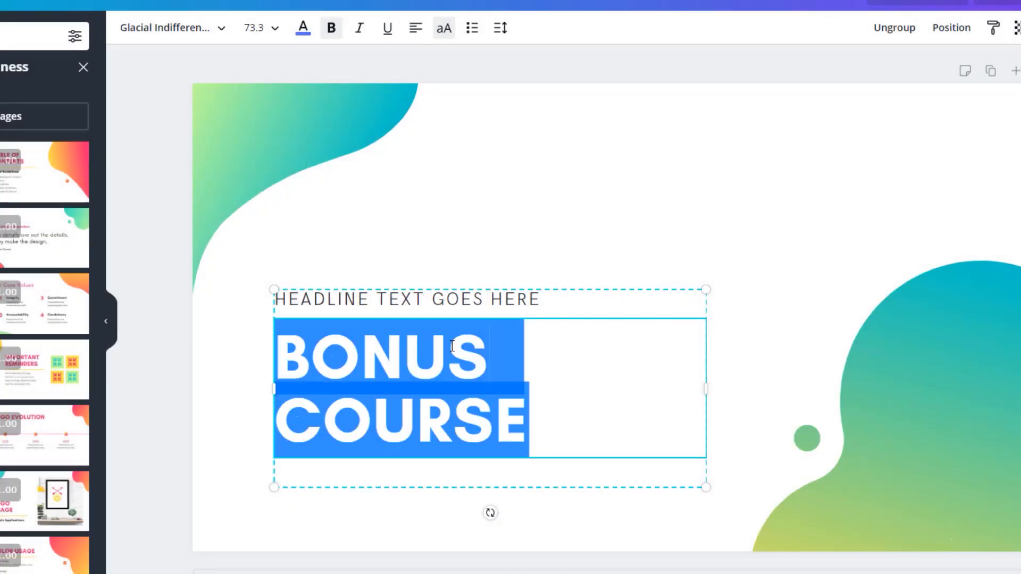
Step: Switch to Canva, title the graphic "DEMO OFFER" and download the design
text(DEMO OFFER)
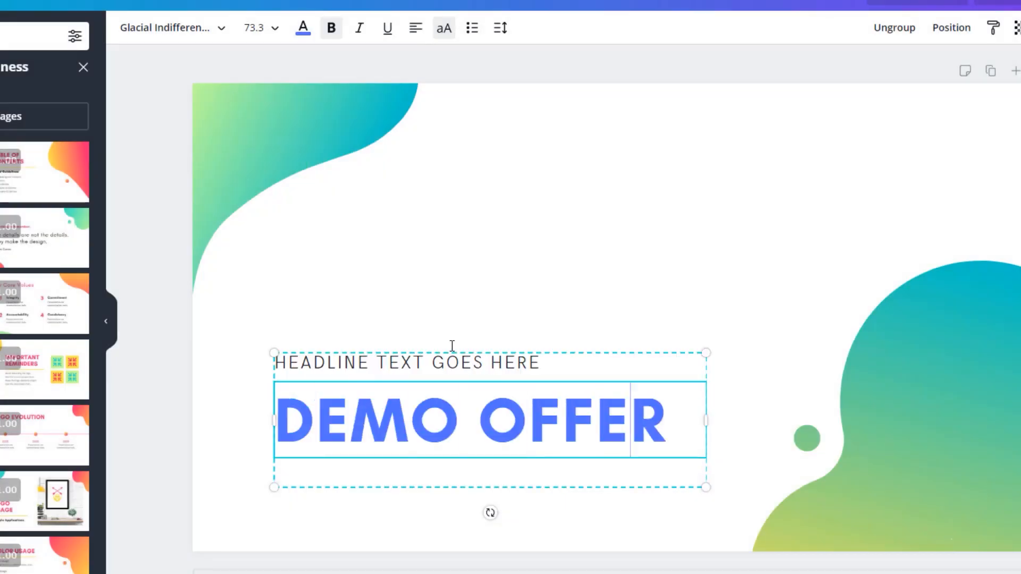
click(951, 229)
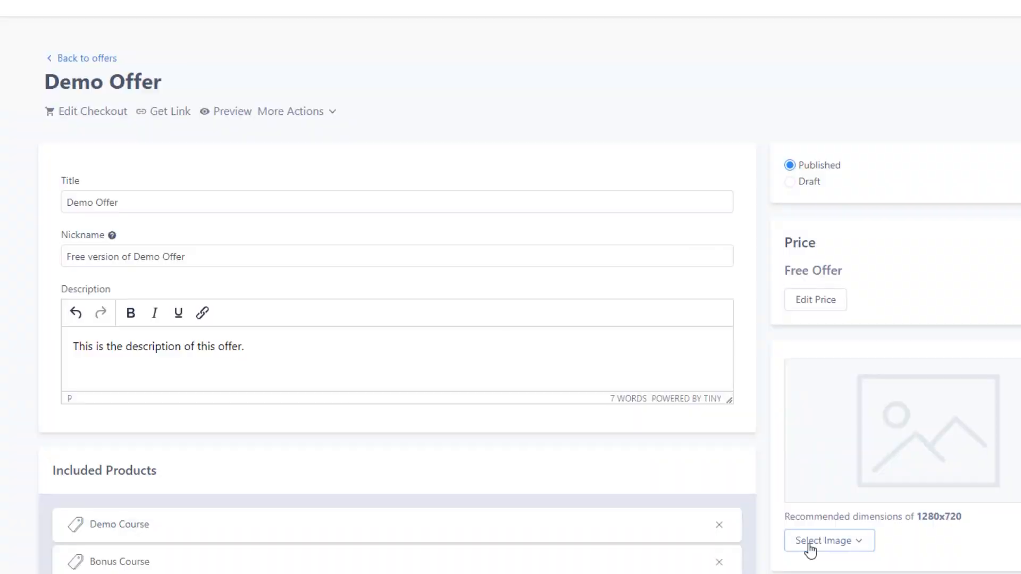
Step: Return to the offer page, upload the "DEMO OFFER" graphic as the offer image and save the offer
click(808, 549)
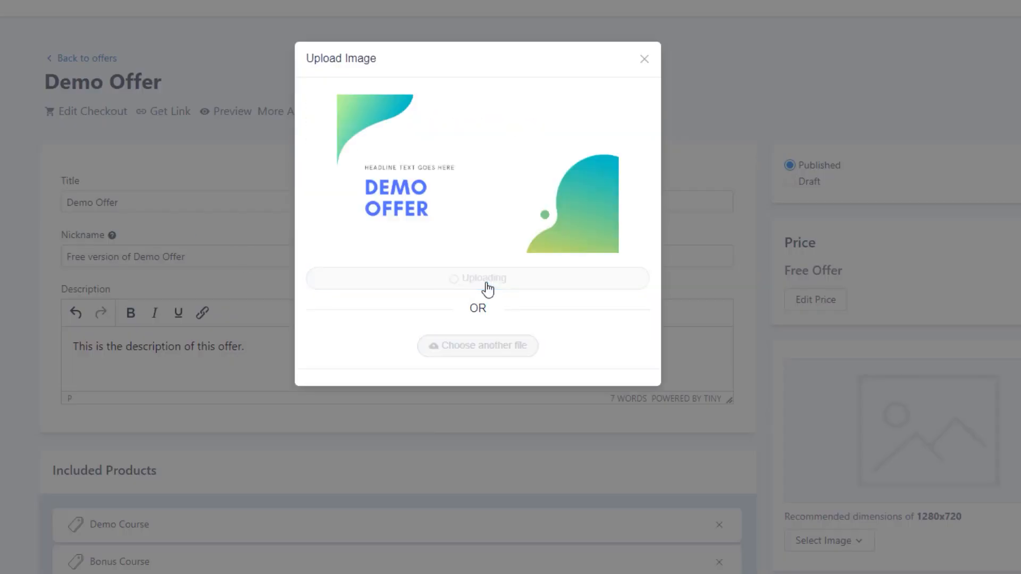
click(485, 280)
scroll(559, 402, down, 2)
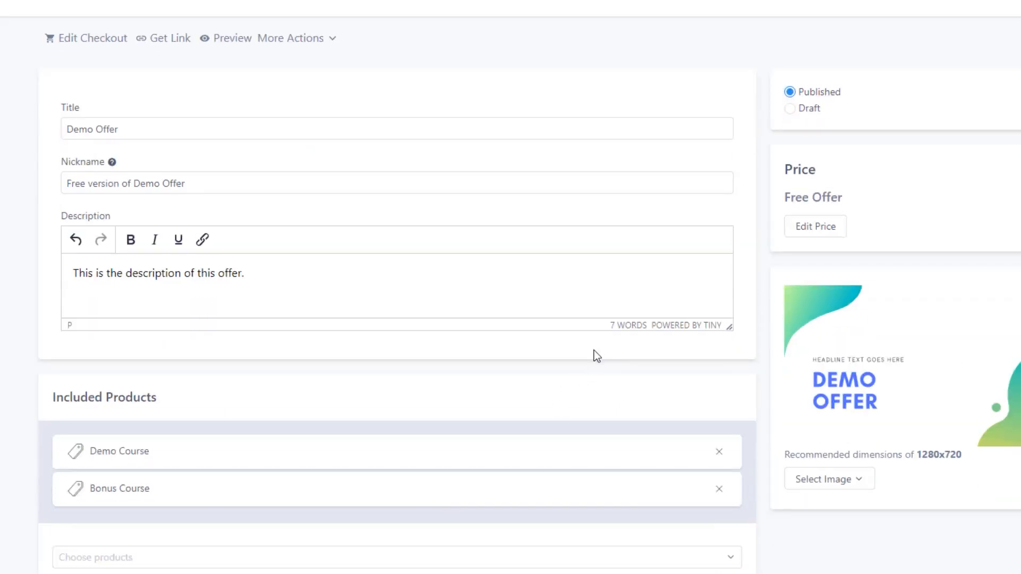
scroll(597, 355, up, 1)
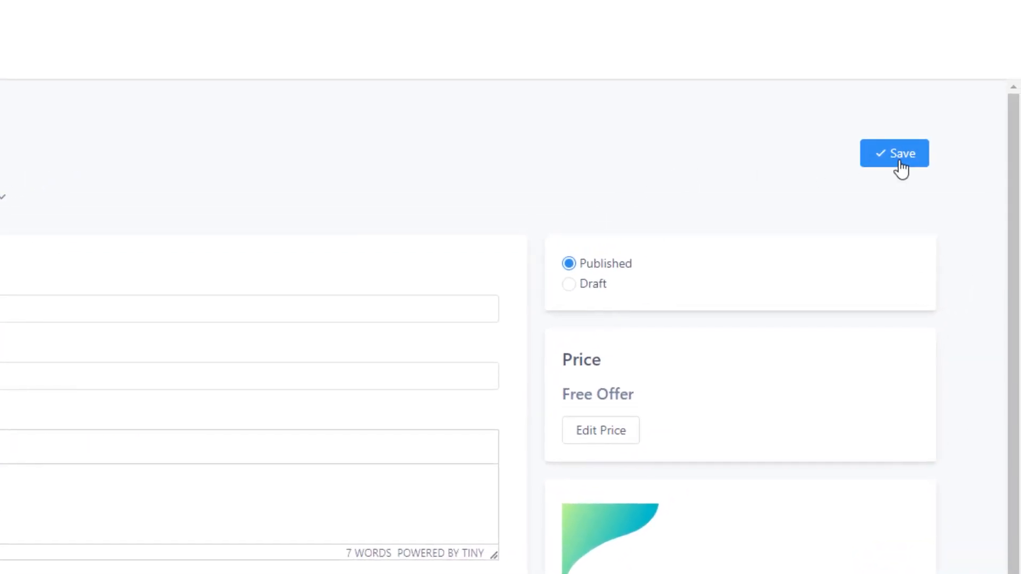
click(901, 169)
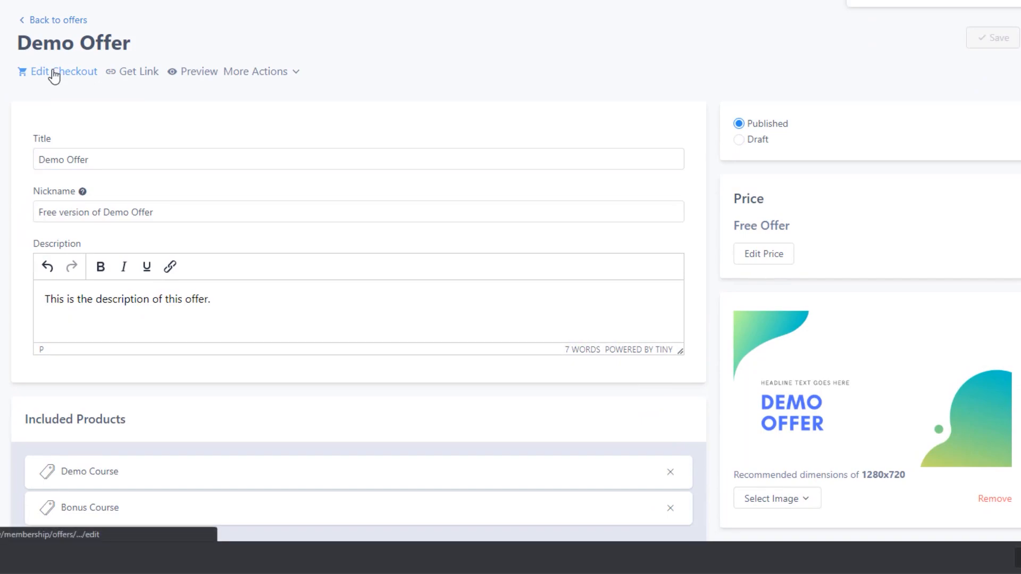
Step: Open the offer's checkout for editing and preview the checkout page
click(55, 76)
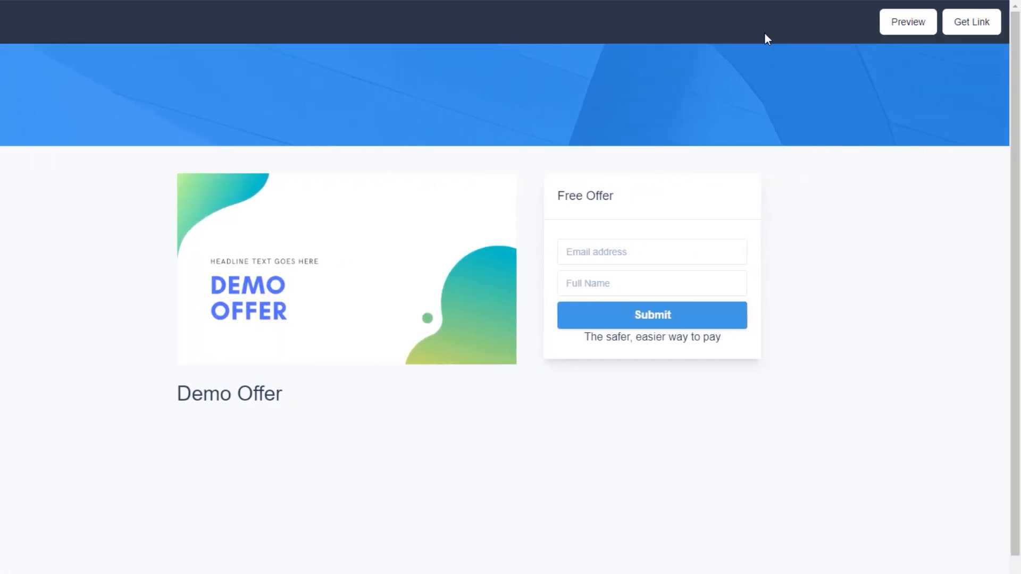
click(903, 25)
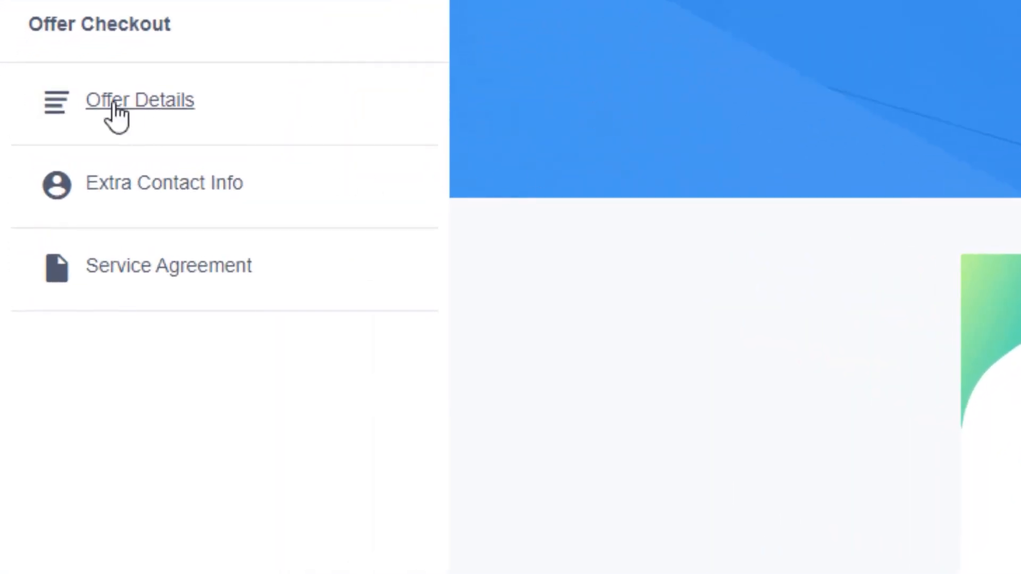
Step: In the checkout's offer details, set the banner image height to 250 and add a sunset video
click(126, 100)
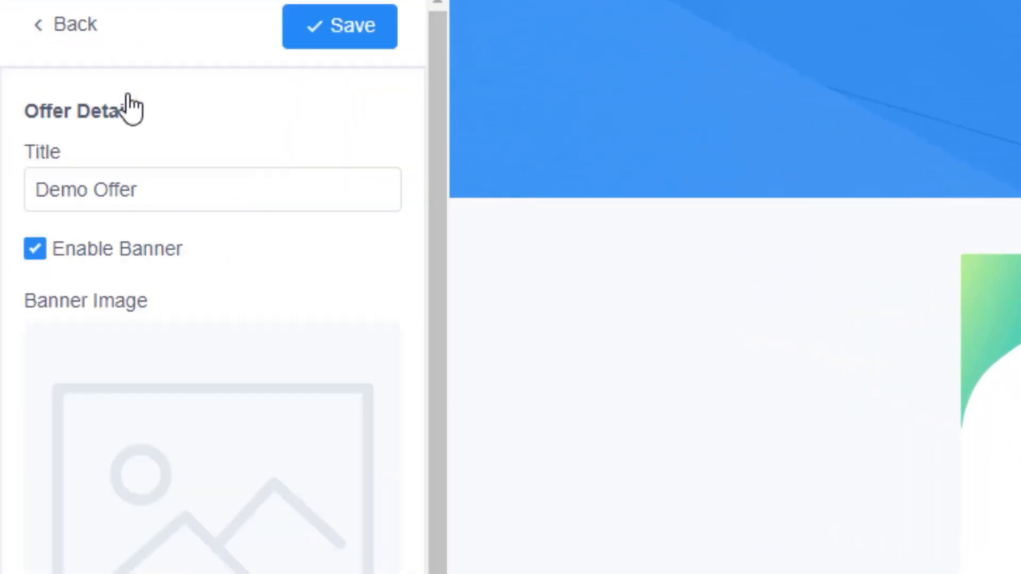
click(168, 194)
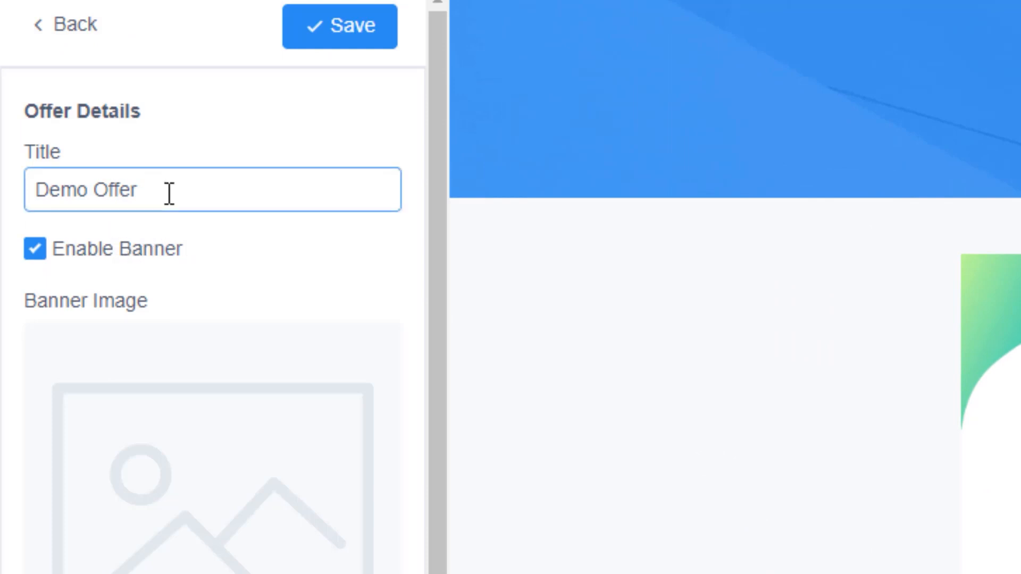
click(34, 252)
click(34, 253)
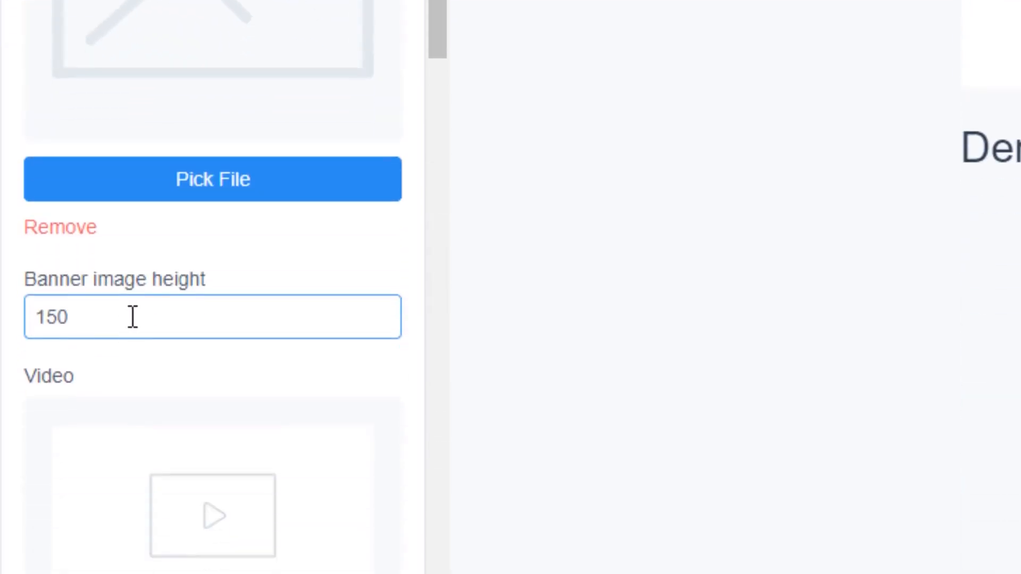
double_click(132, 312)
text(250)
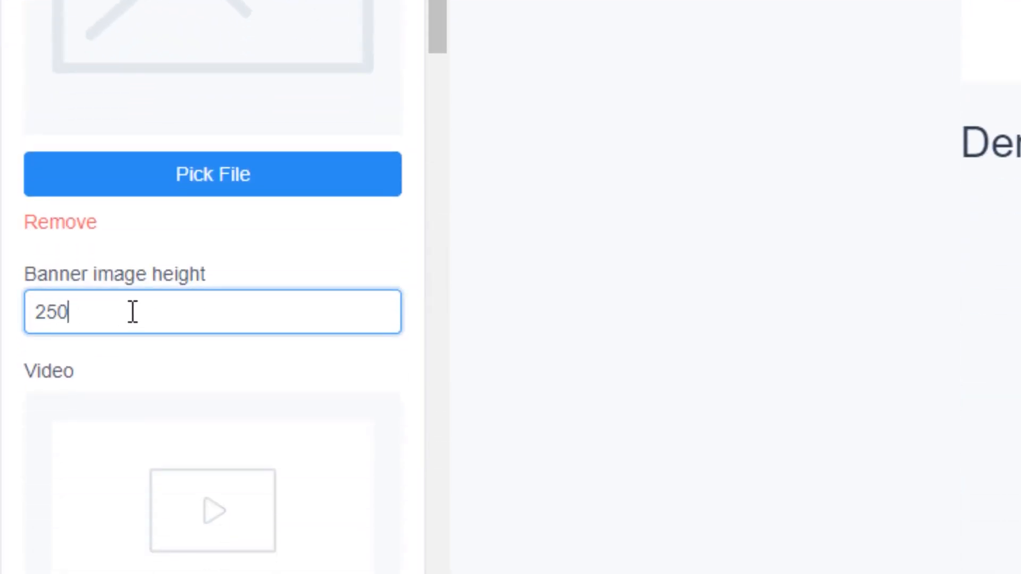
scroll(177, 310, down, 3)
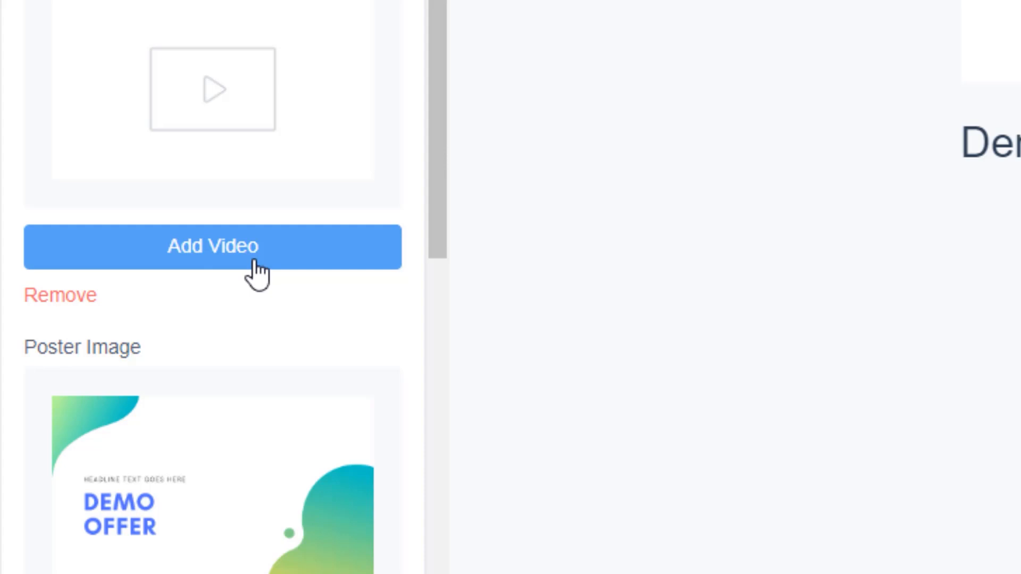
click(254, 262)
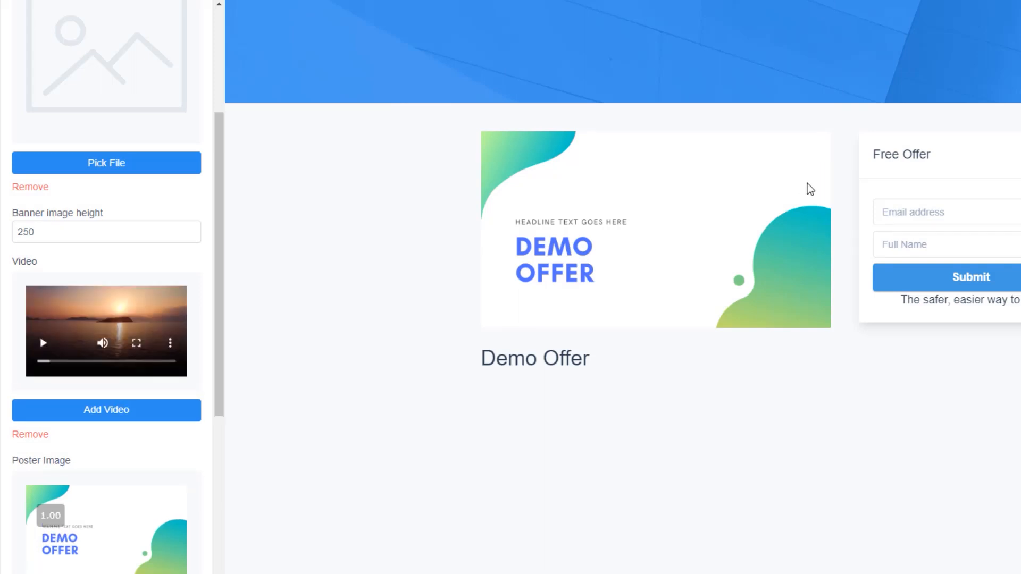
Step: Set the checkout copy to "This is the description of the offer as to how it displays on your checkout." and save the offer details
scroll(142, 383, down, 3)
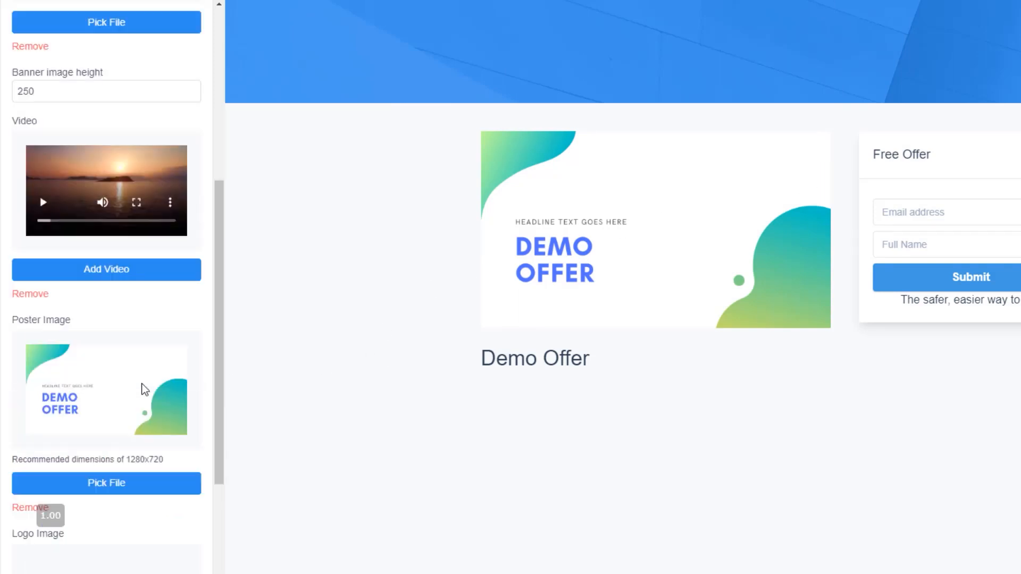
scroll(132, 371, down, 1)
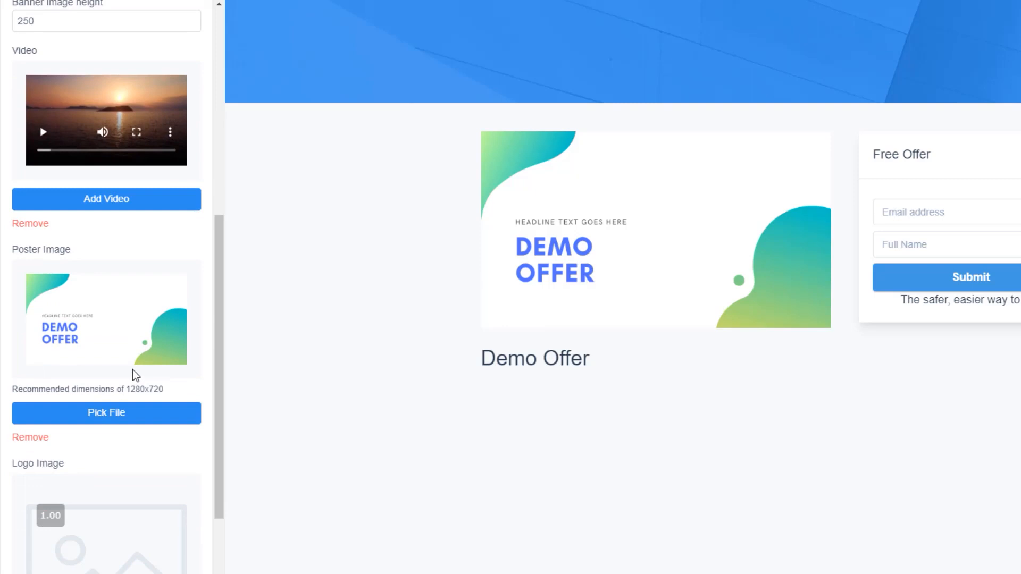
scroll(132, 369, down, 2)
scroll(132, 369, down, 1)
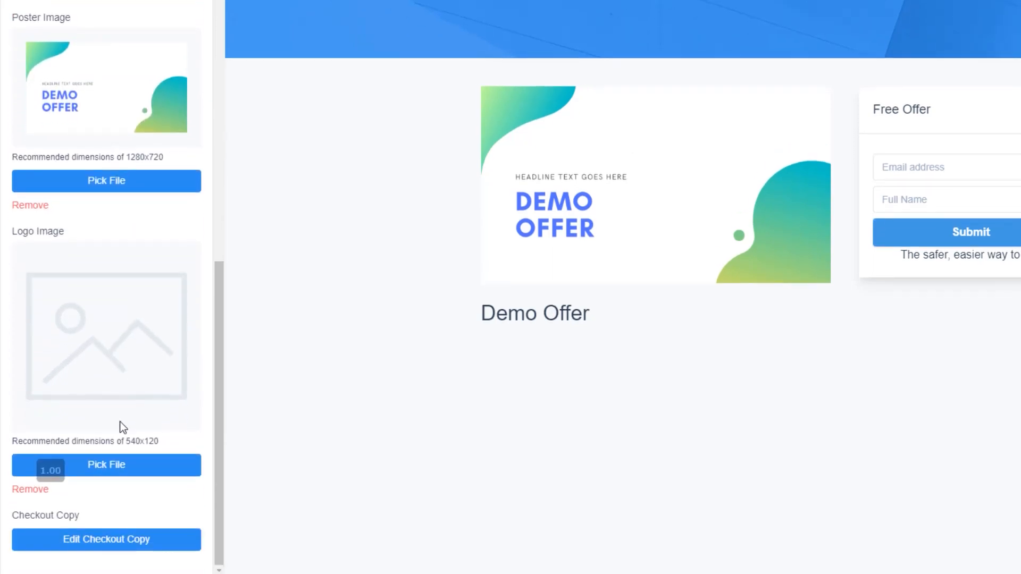
click(123, 548)
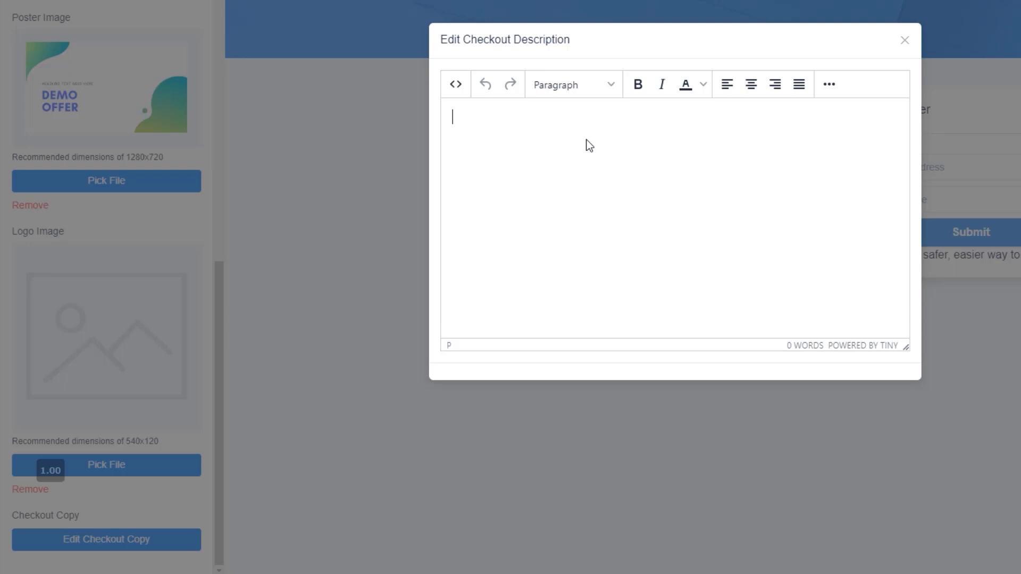
text(This is the description of the offer as to how it displays on your checkout.)
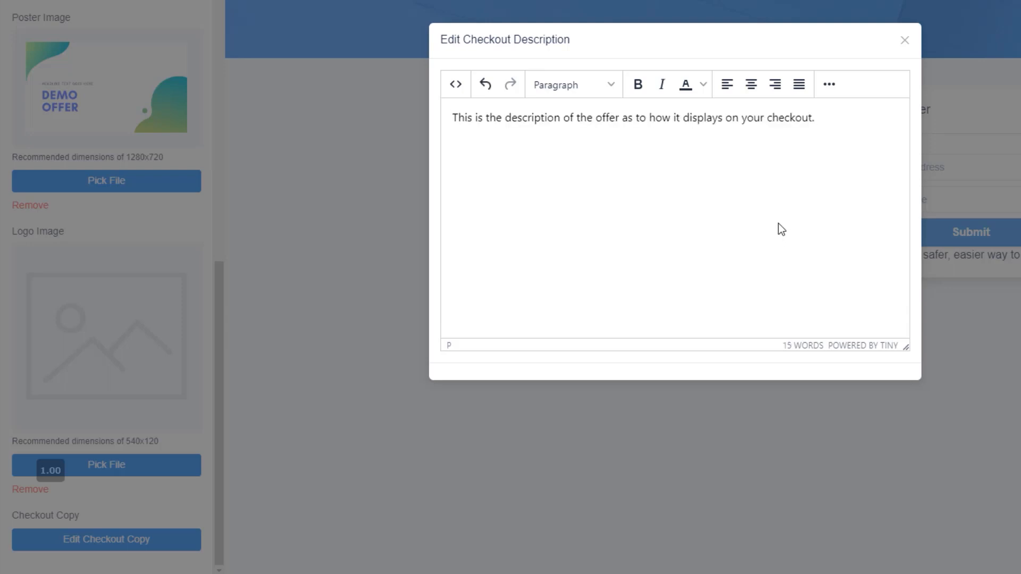
click(1018, 318)
scroll(133, 383, up, 10)
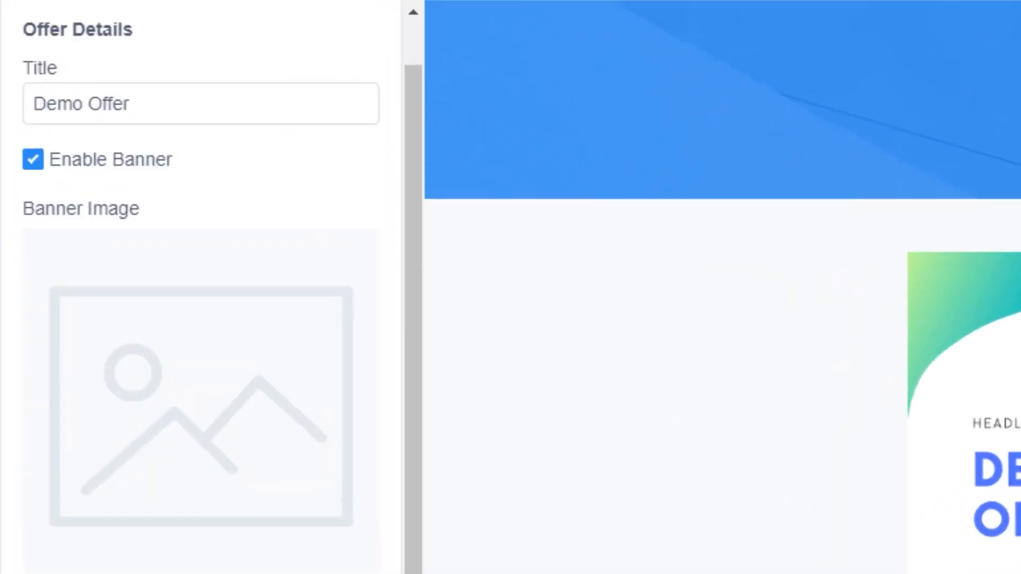
scroll(201, 288, up, 2)
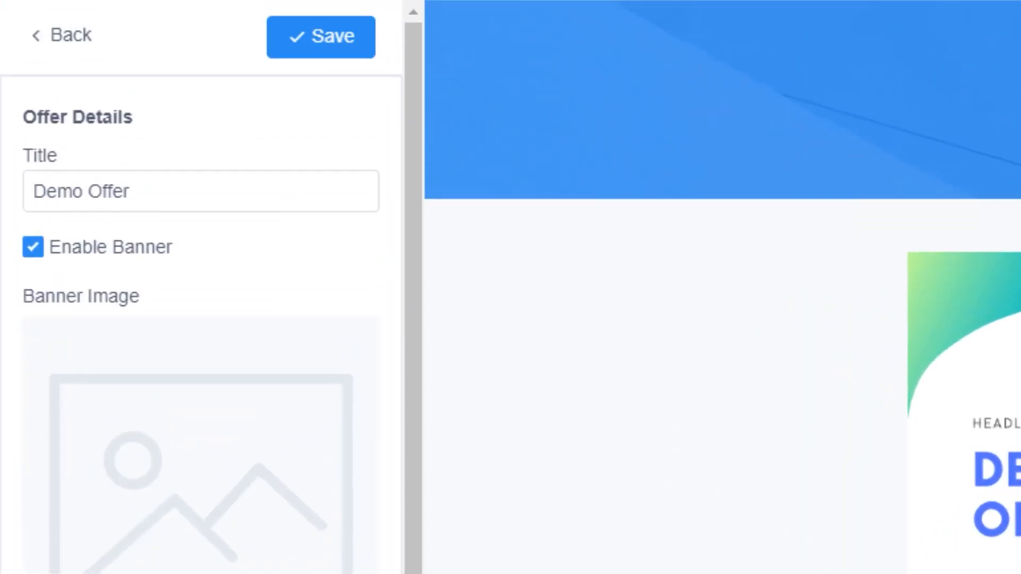
click(329, 39)
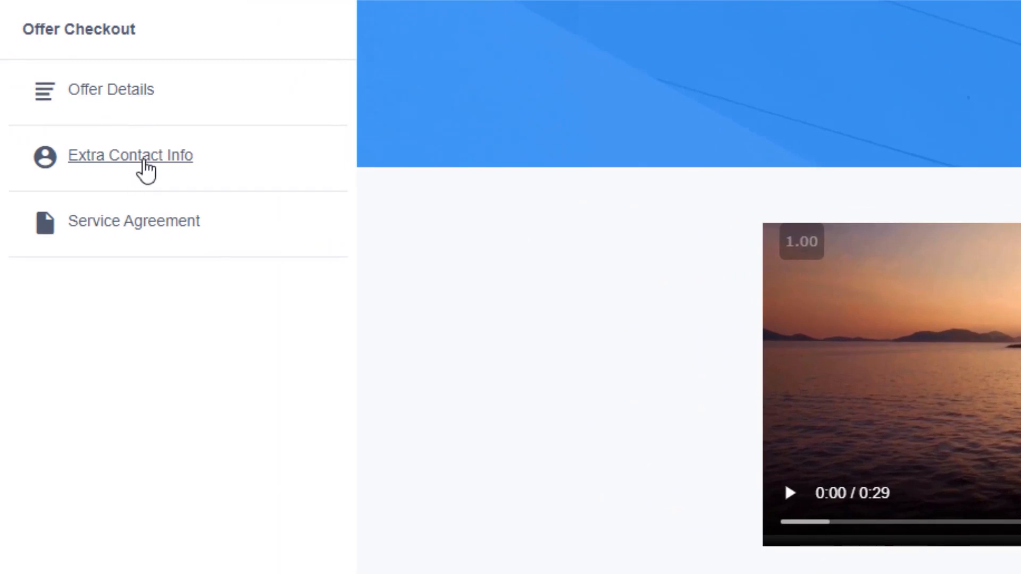
Step: In the extra contact info, enable collecting address and phone number, turn both off again and save
click(146, 169)
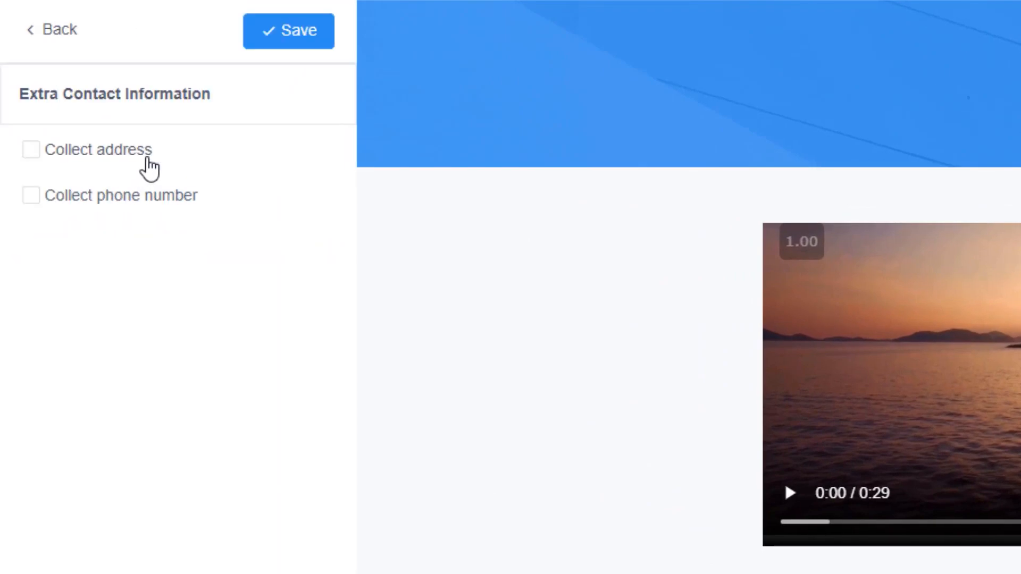
click(32, 152)
click(30, 198)
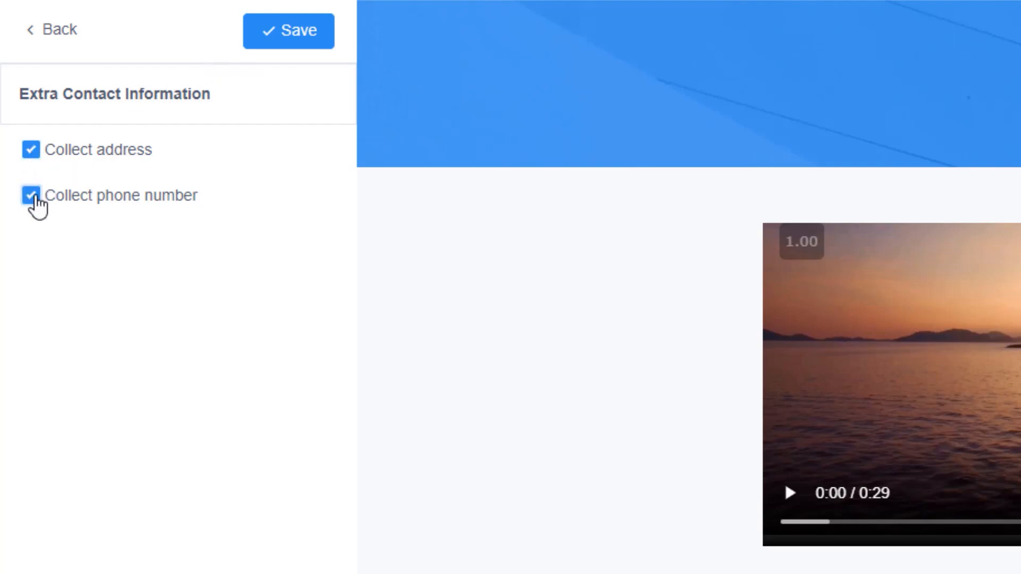
click(32, 196)
click(31, 150)
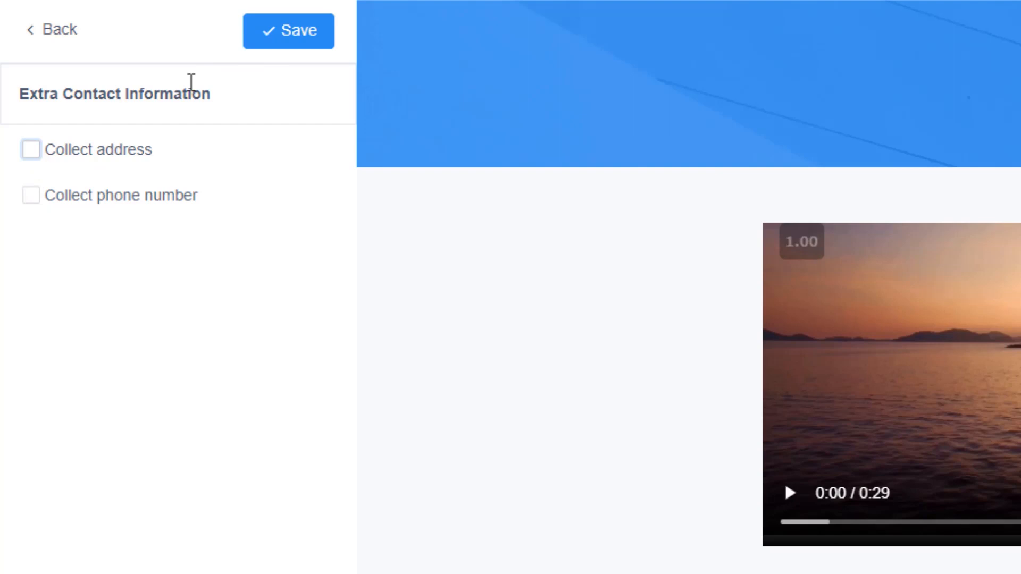
click(288, 38)
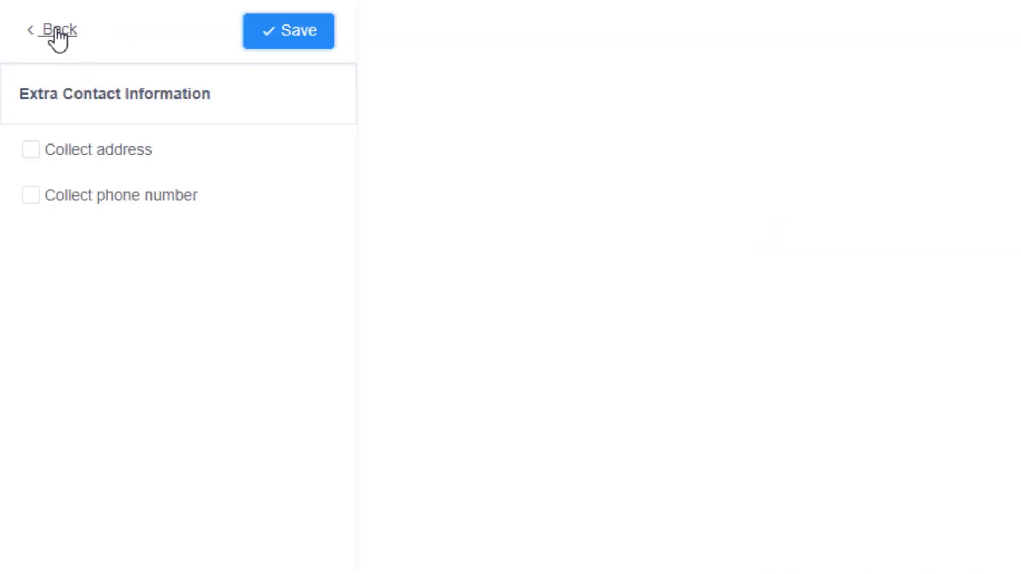
click(59, 37)
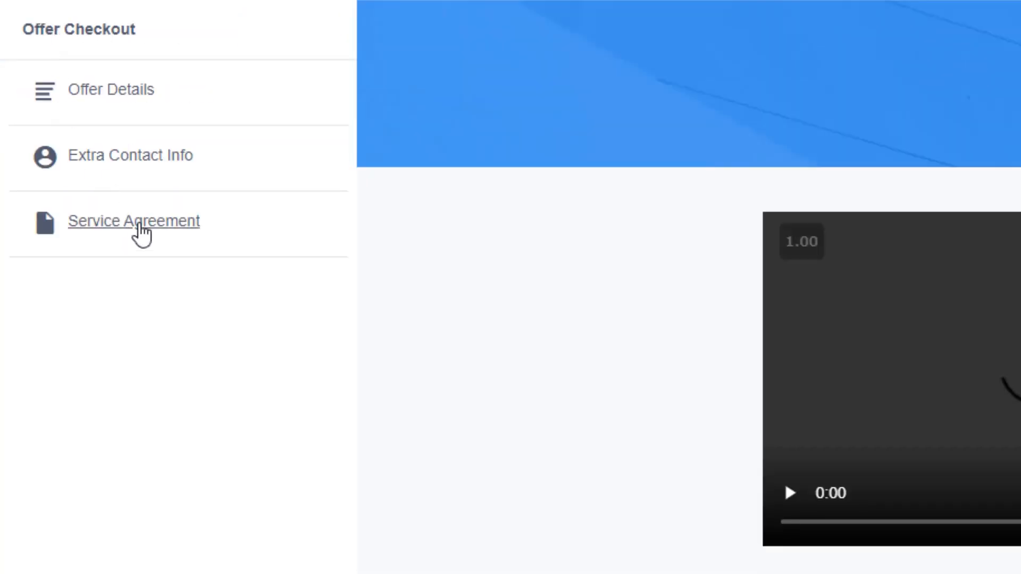
Step: Try the Required and Custom agreement text options for the service agreement, then set it back to Not required
click(141, 234)
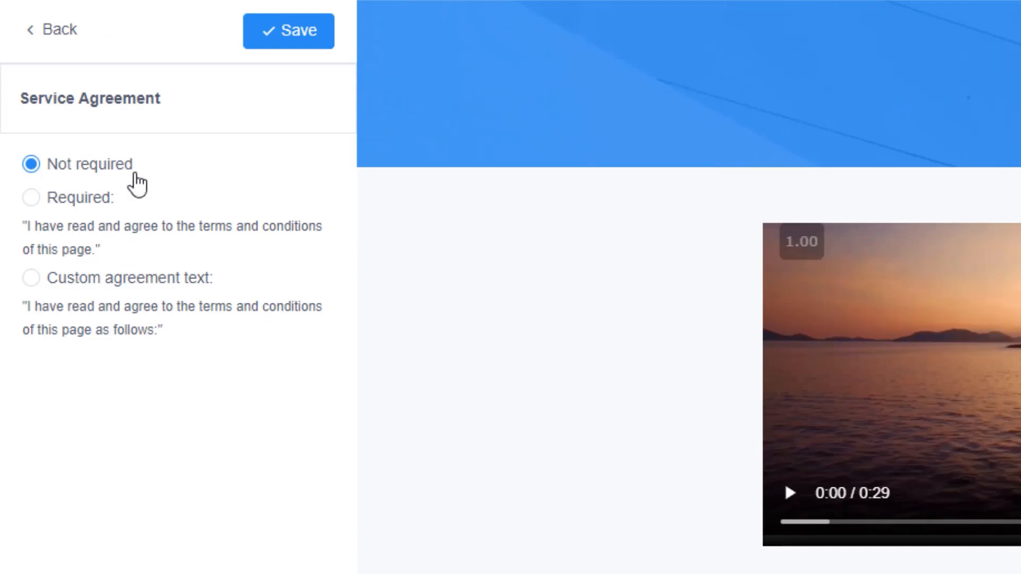
click(32, 200)
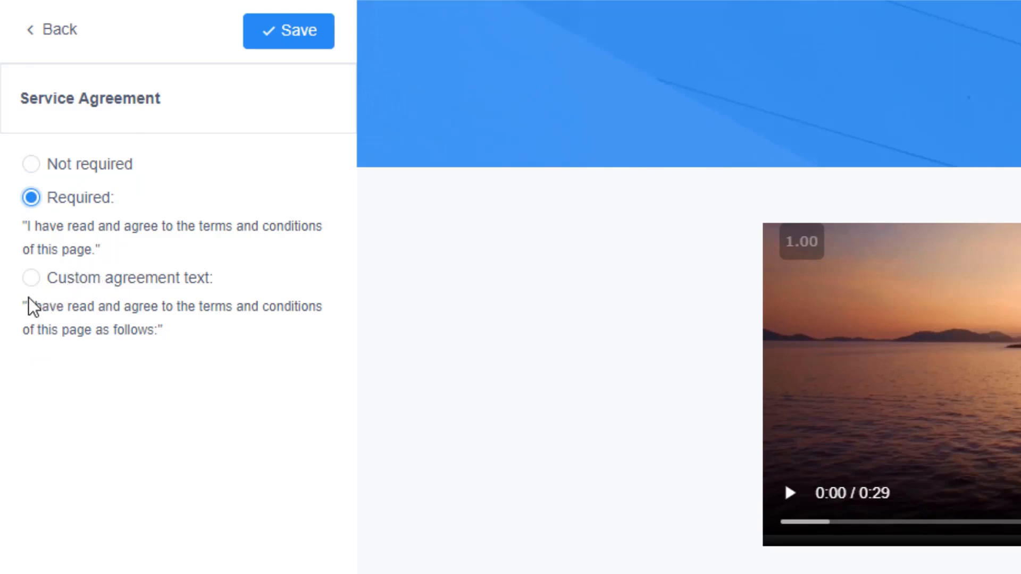
click(32, 281)
click(109, 393)
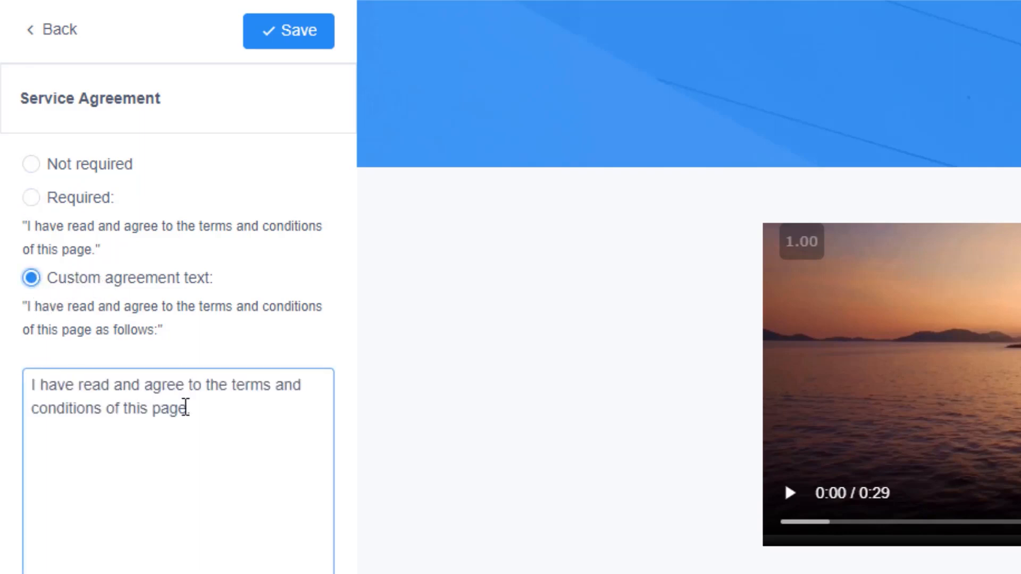
drag(196, 414, 5, 394)
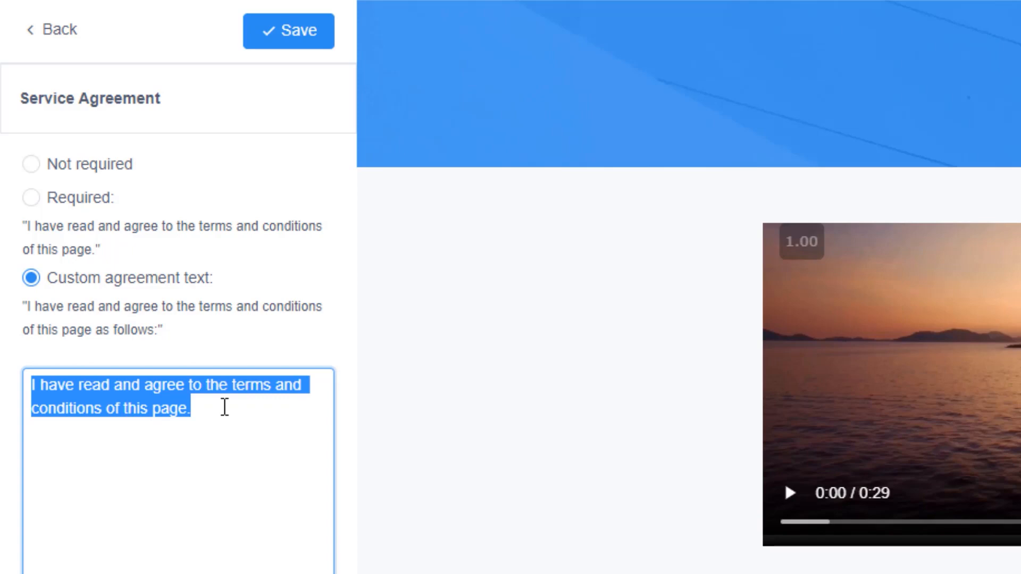
click(31, 166)
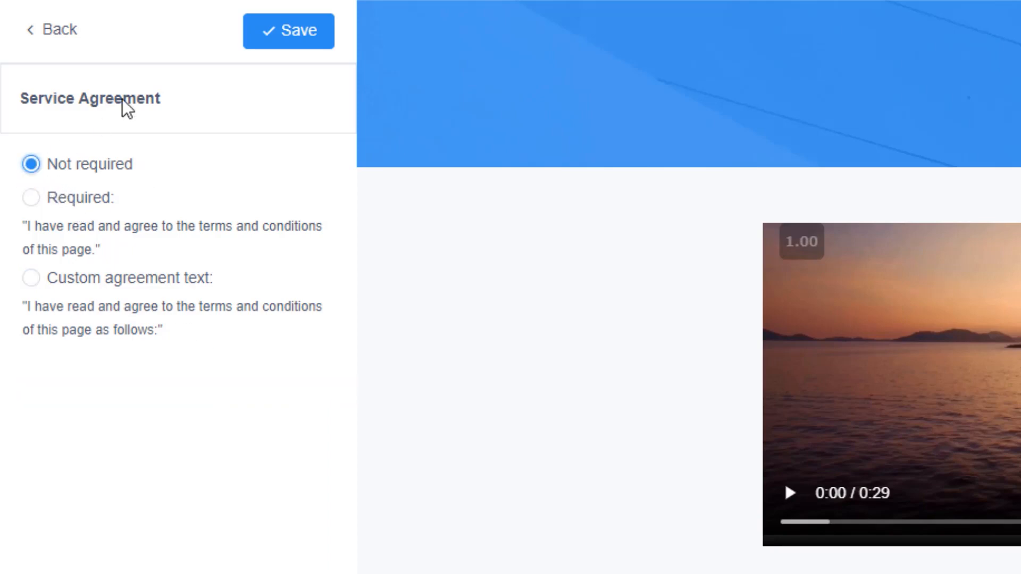
click(61, 31)
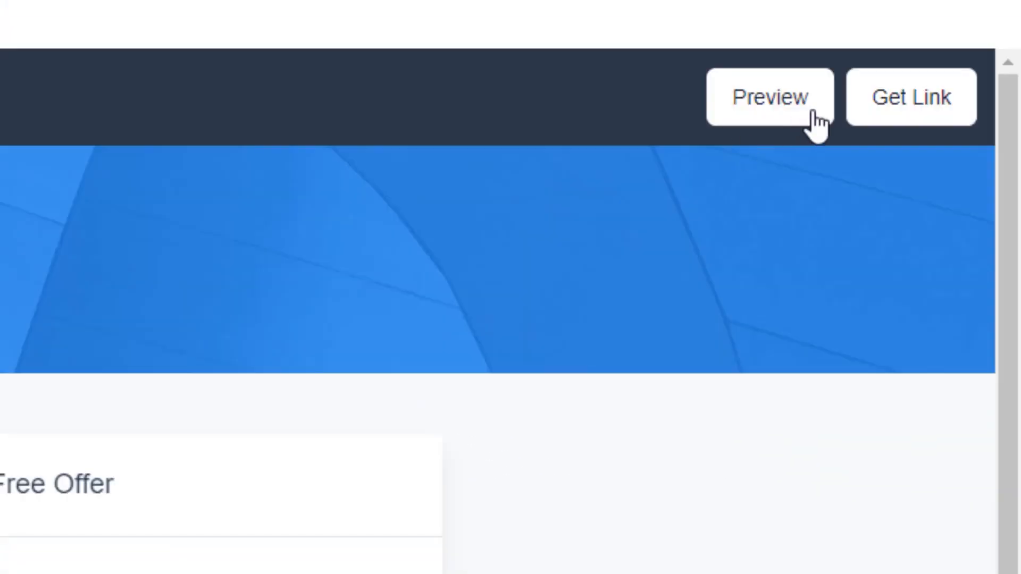
Step: Preview the finished checkout page and copy the offer's link
click(777, 122)
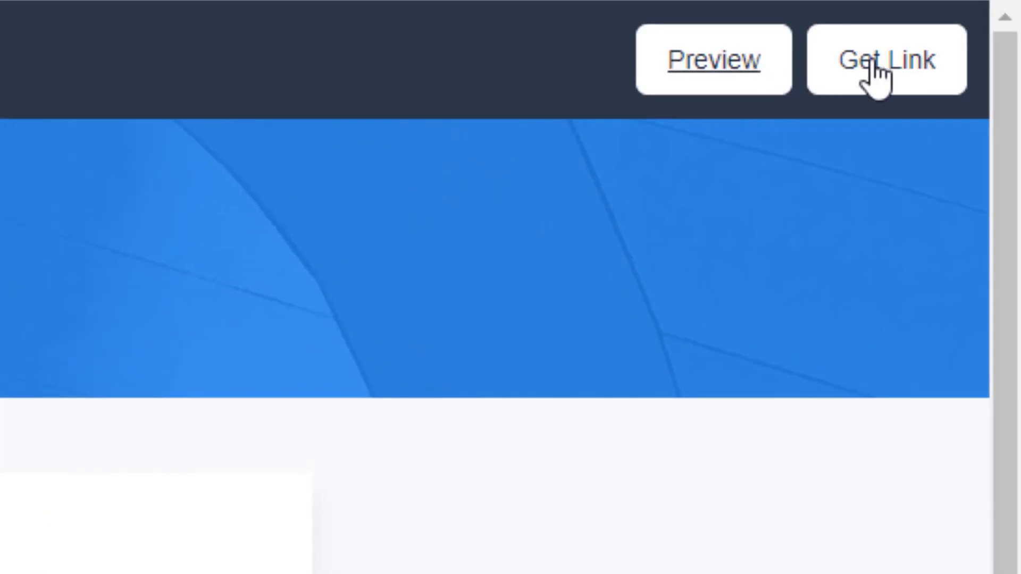
click(876, 75)
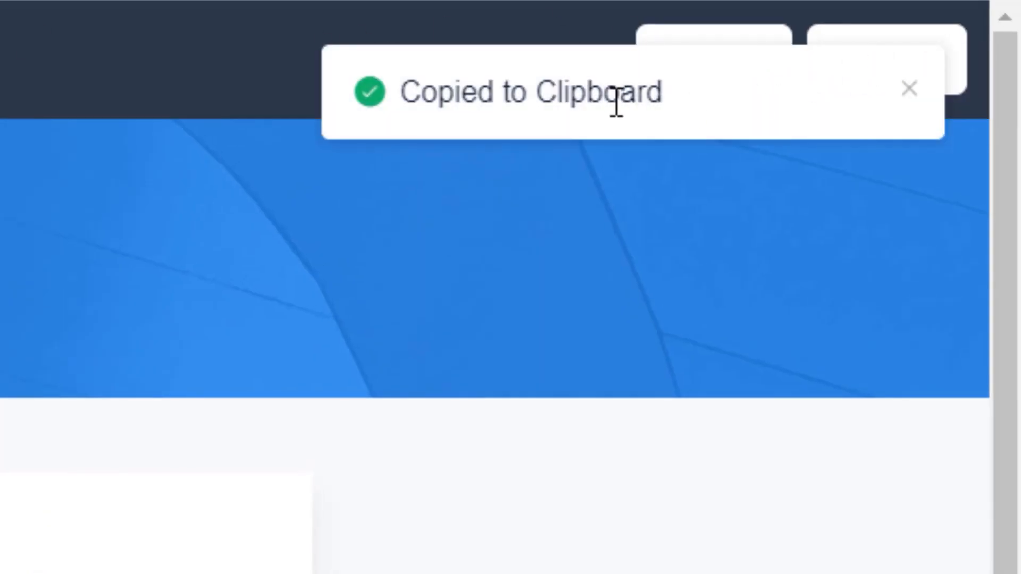